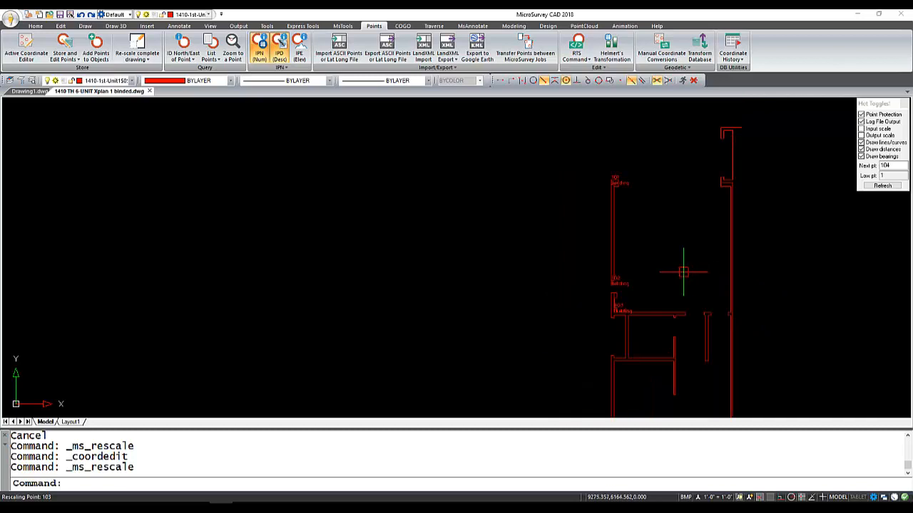
Step: Set up Auto-Add Points to Objects with point ID 104, description Bldg, and only lines as the entity type
scroll(560, 162, up, 3)
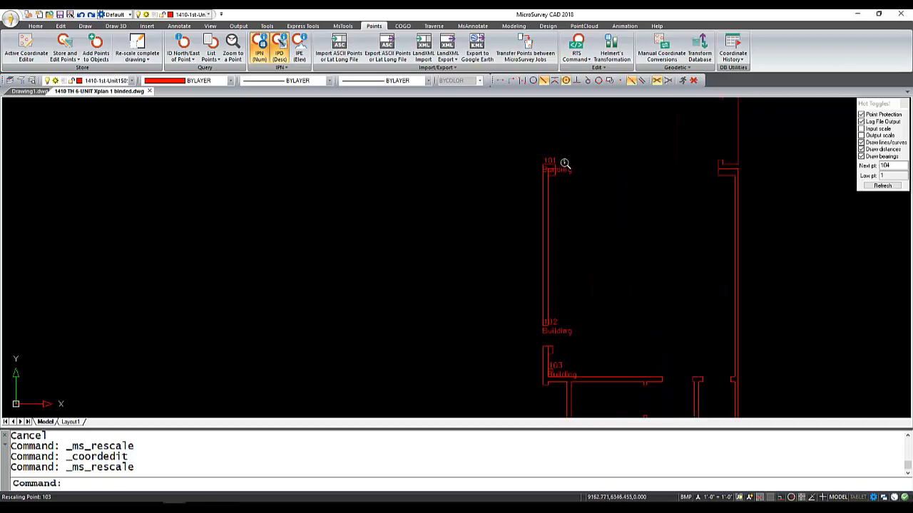
scroll(522, 156, down, 3)
scroll(521, 156, down, 2)
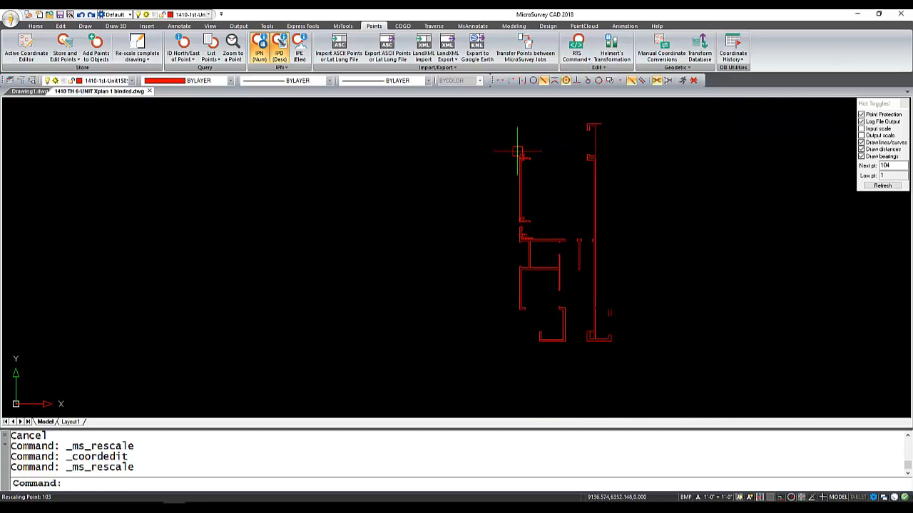
middle_drag(546, 263, 450, 273)
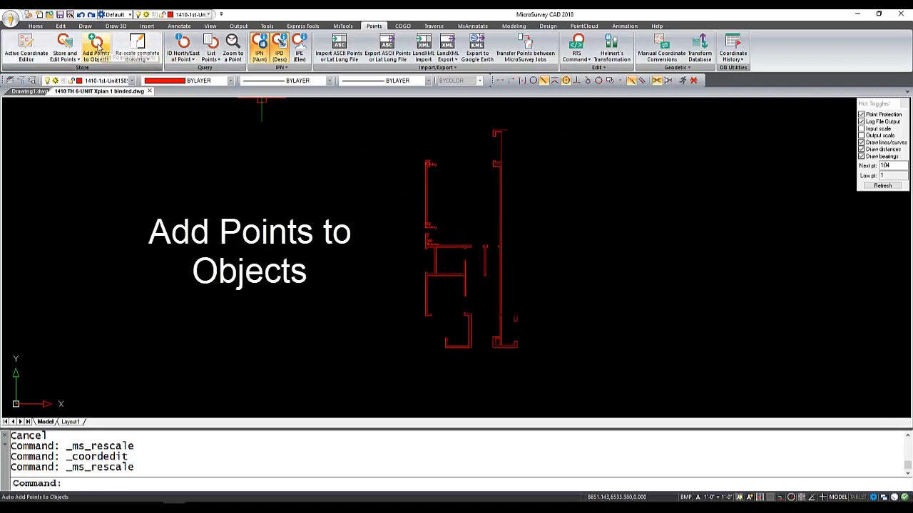
click(98, 47)
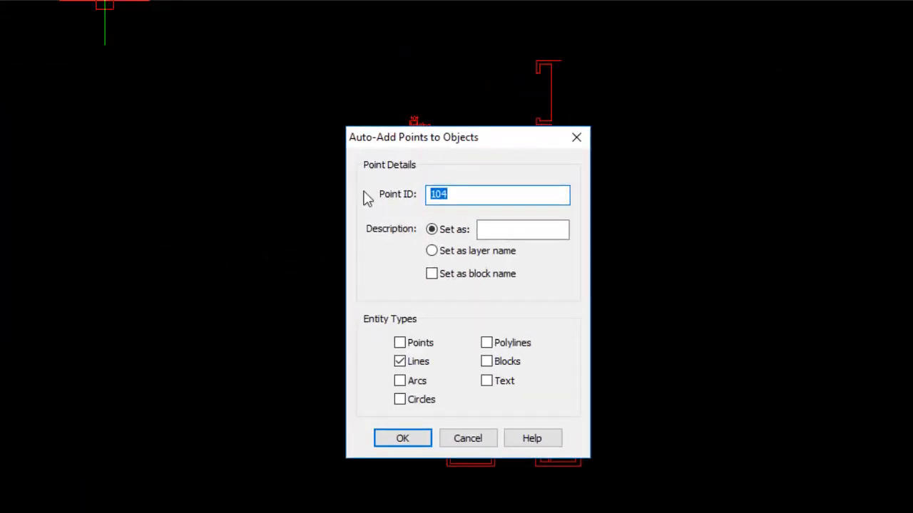
click(481, 201)
click(498, 237)
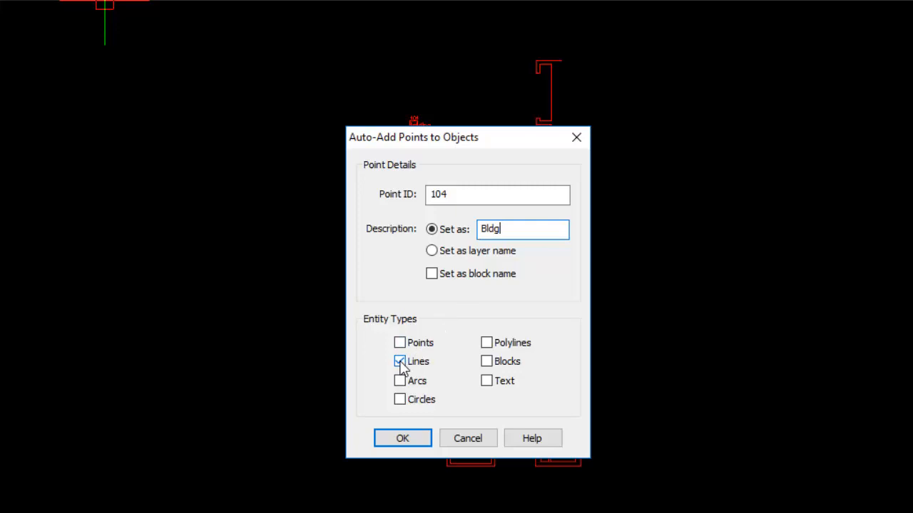
click(412, 438)
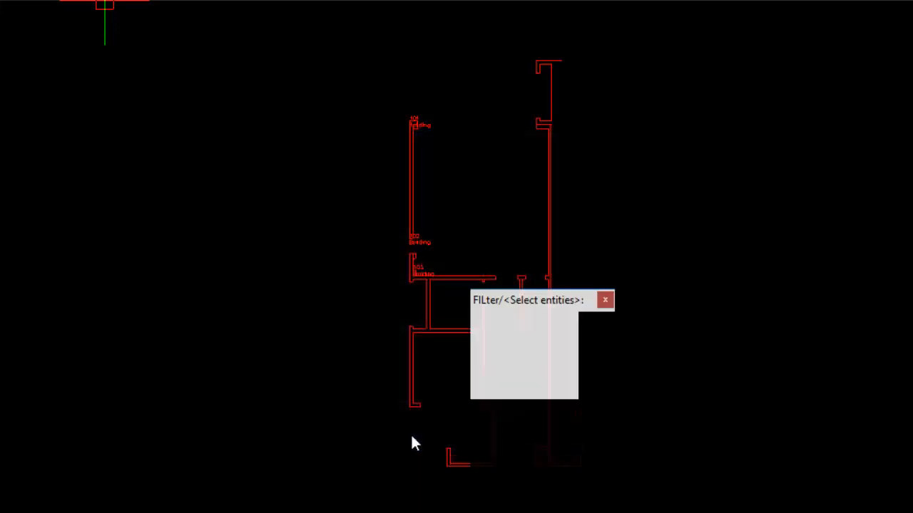
Step: Select the entire isolated unit floor plan, add points to its lines, and end the selection
click(360, 511)
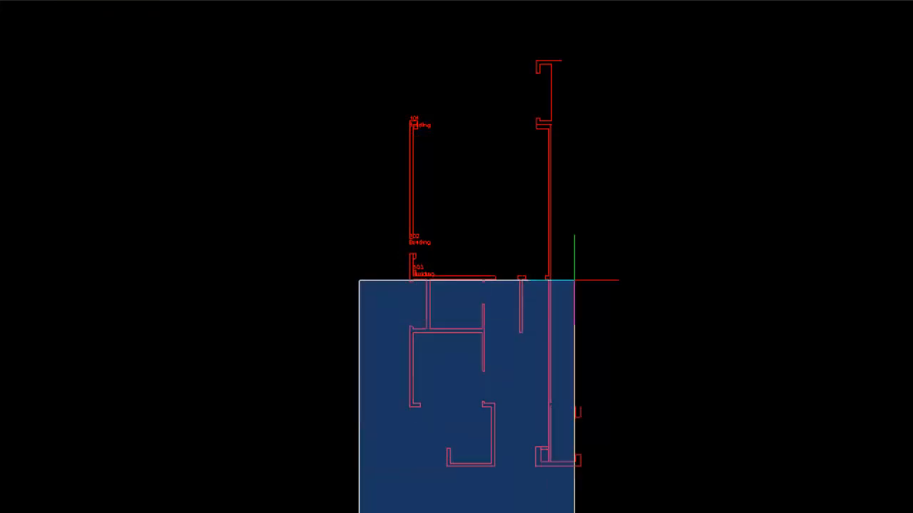
click(630, 36)
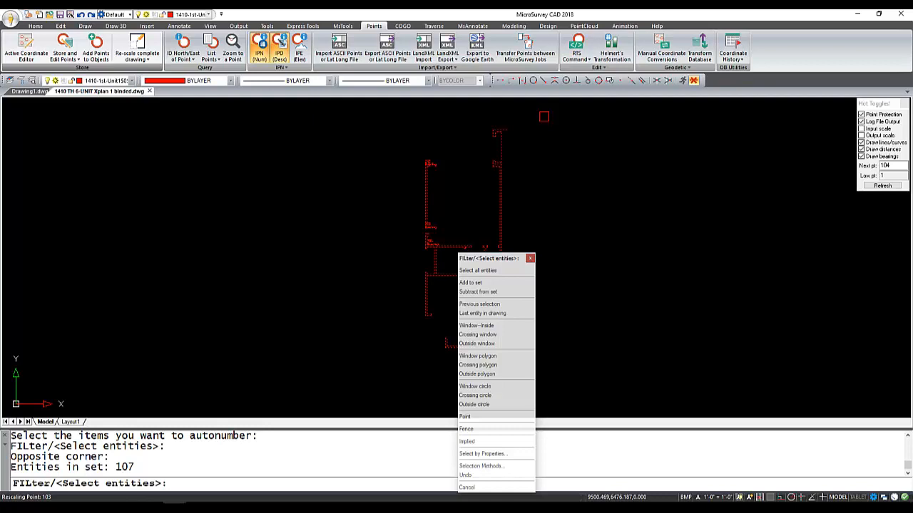
key(Return)
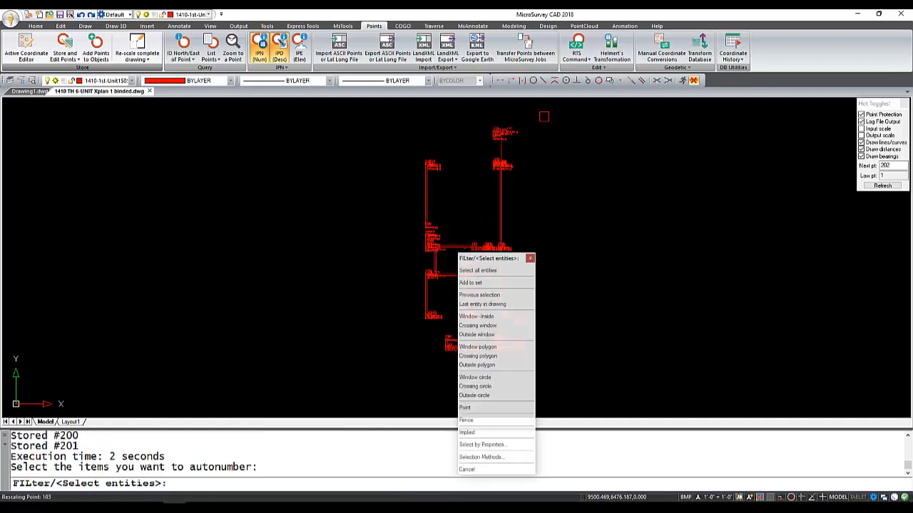
click(530, 258)
Step: Restore the visibility of all layers in the six-unit building drawing
scroll(511, 249, up, 3)
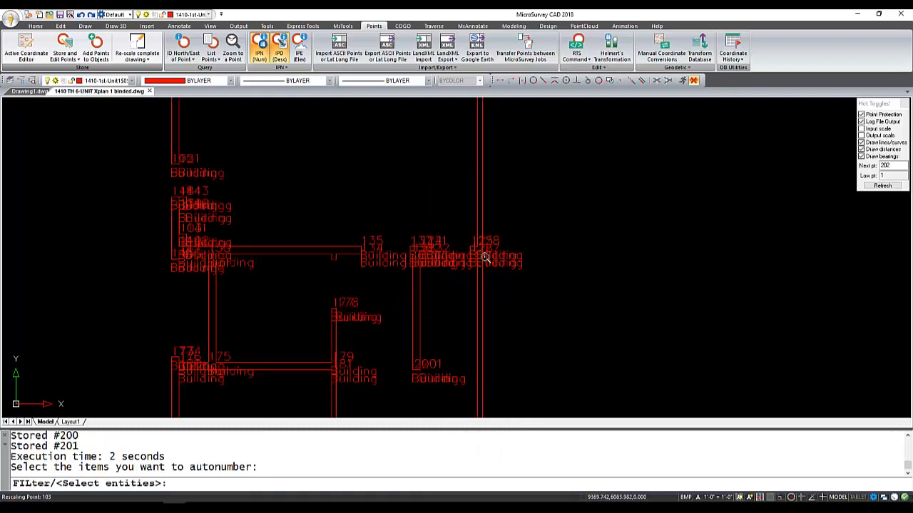
scroll(485, 253, up, 3)
scroll(480, 250, down, 3)
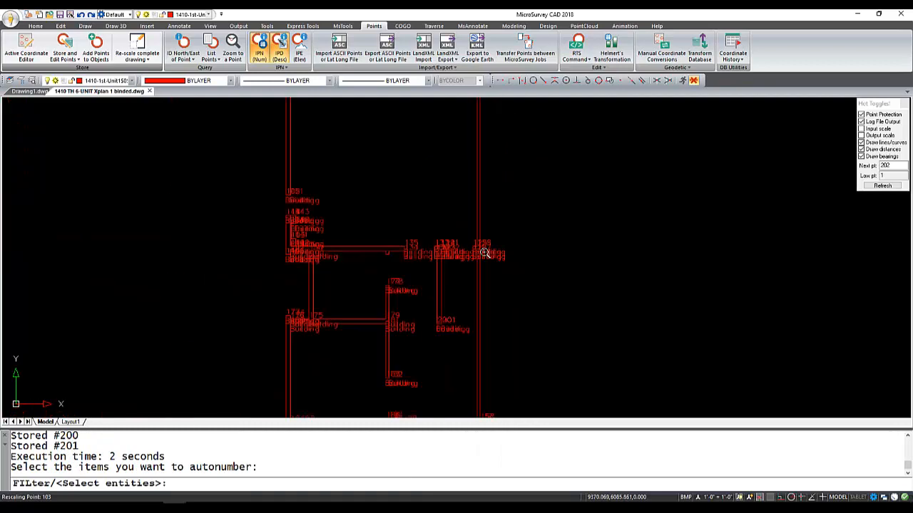
scroll(480, 249, down, 2)
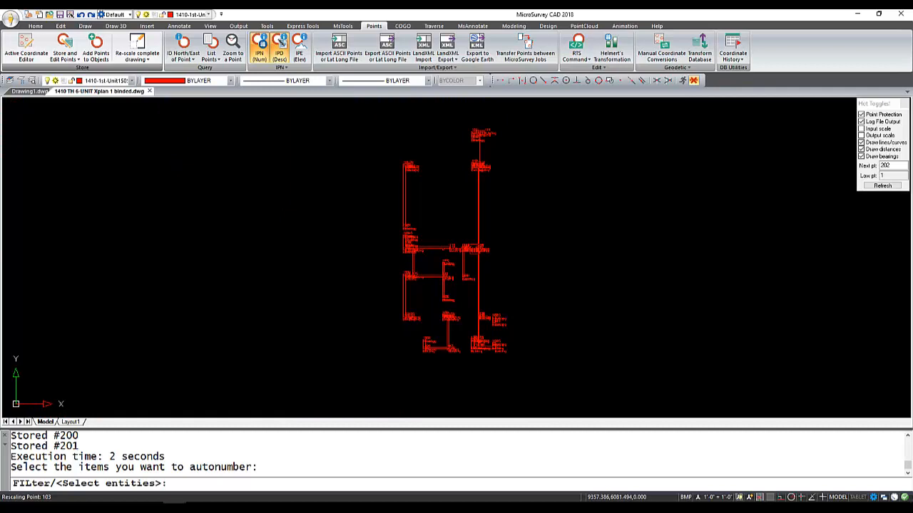
middle_drag(482, 258, 461, 267)
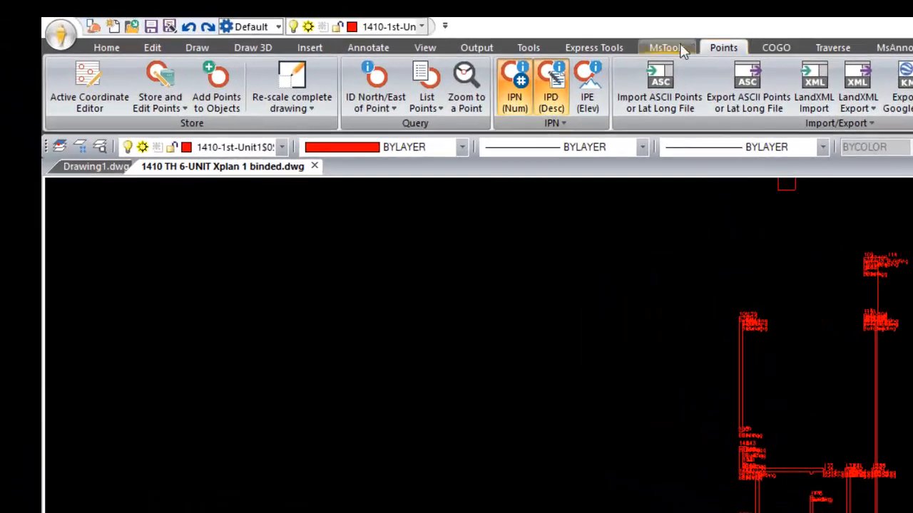
click(673, 46)
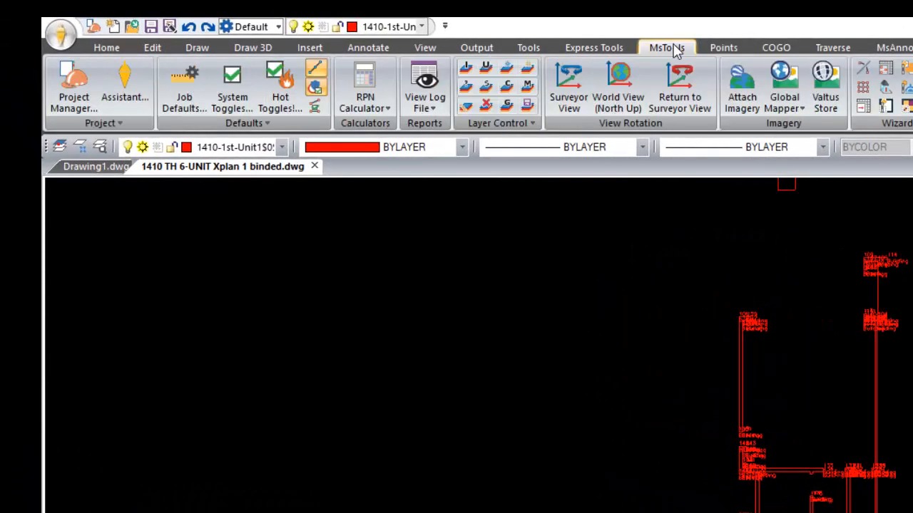
click(485, 68)
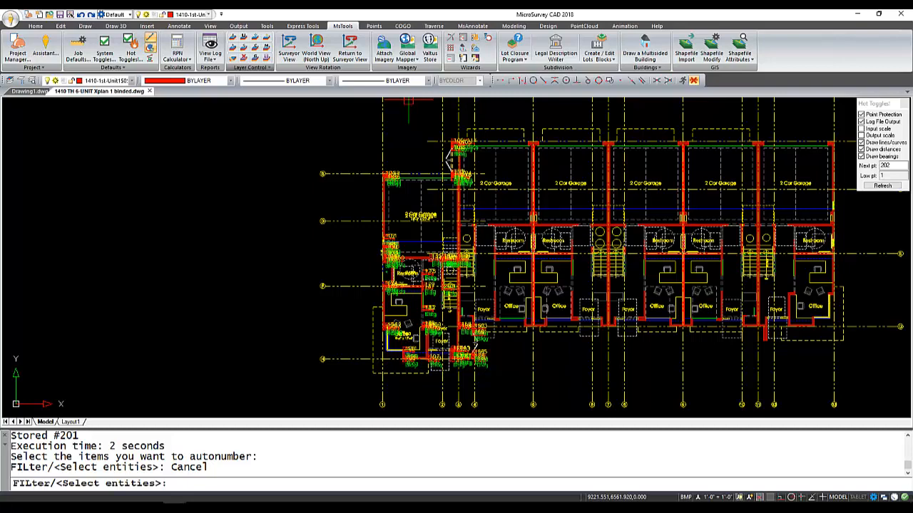
Step: Isolate the layers of grid line 1 and its label bubble so only the building grid is displayed
middle_drag(352, 220, 205, 245)
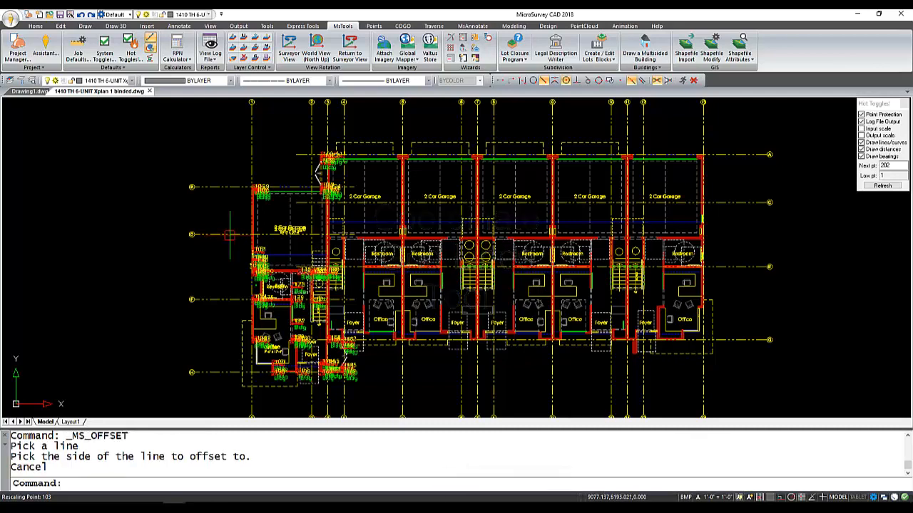
middle_drag(214, 153, 261, 187)
scroll(303, 132, up, 5)
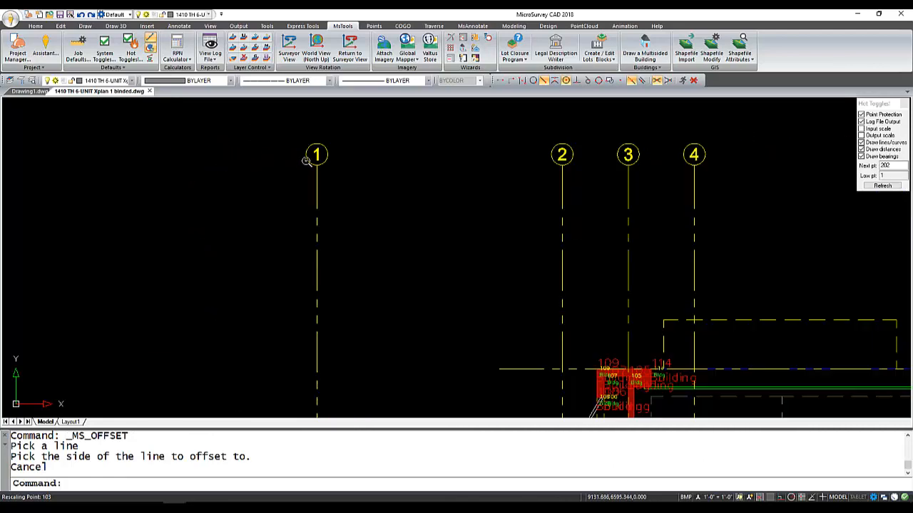
middle_drag(287, 179, 284, 170)
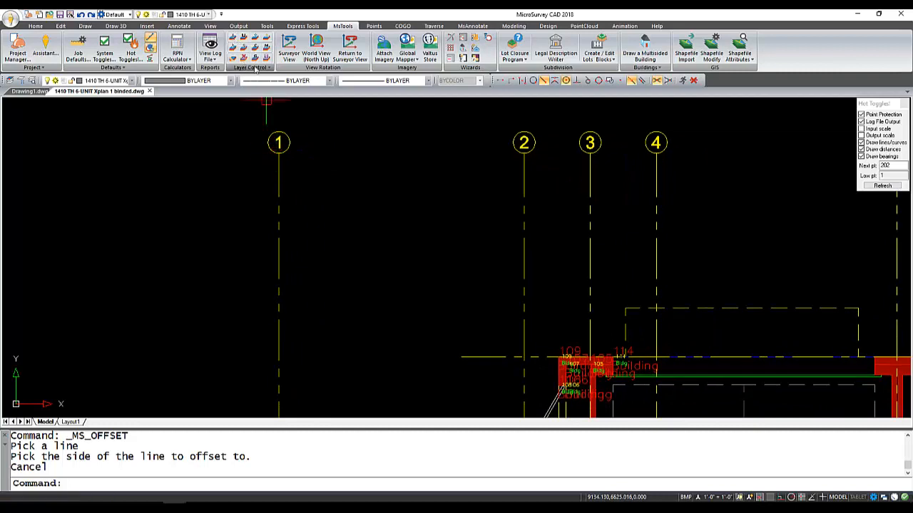
click(236, 42)
click(287, 138)
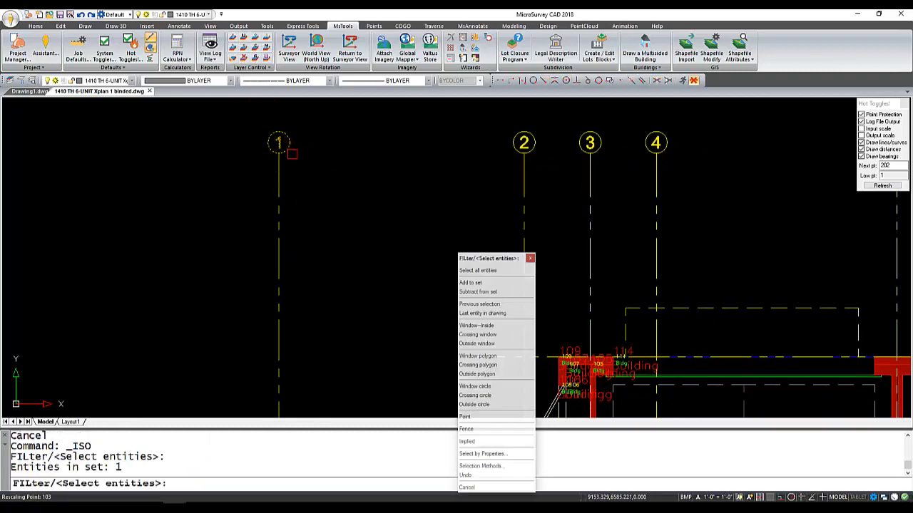
click(278, 166)
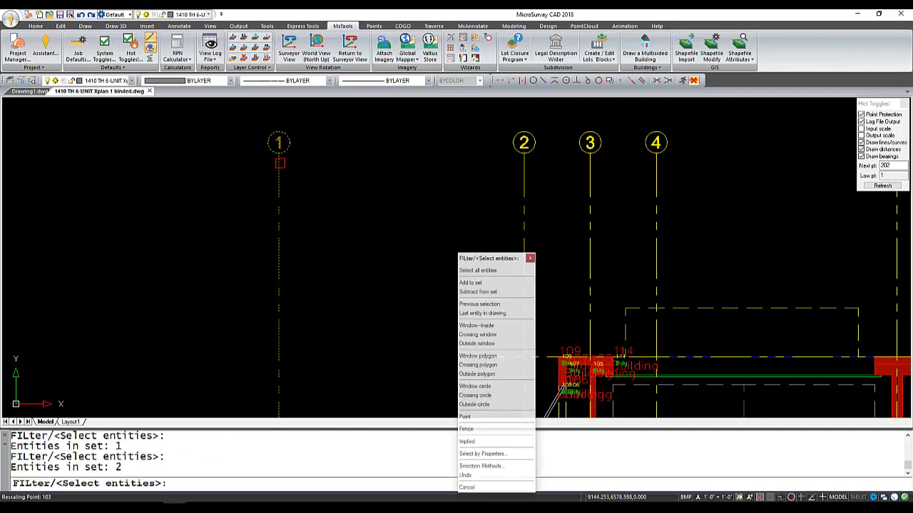
key(Return)
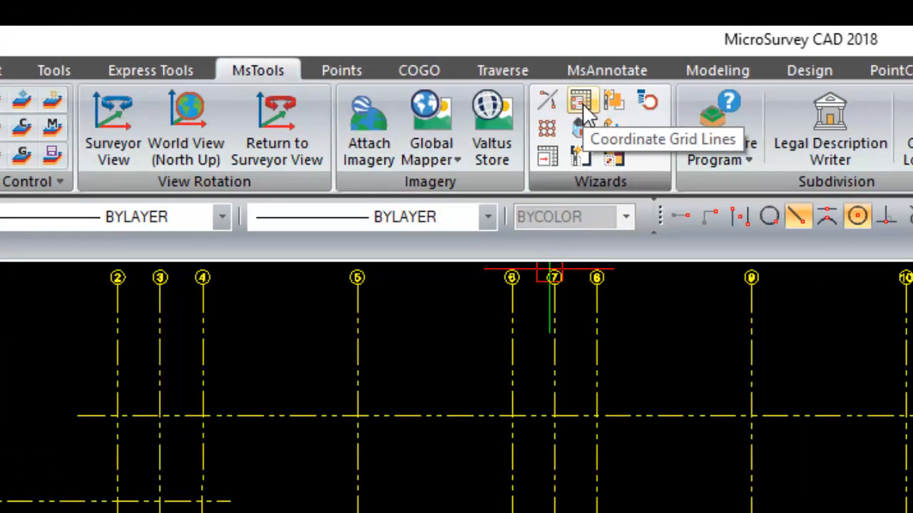
Step: Start Coordinate Grid Lines using named grid lines as point IDs, computed elevations, and no stored end points
click(582, 105)
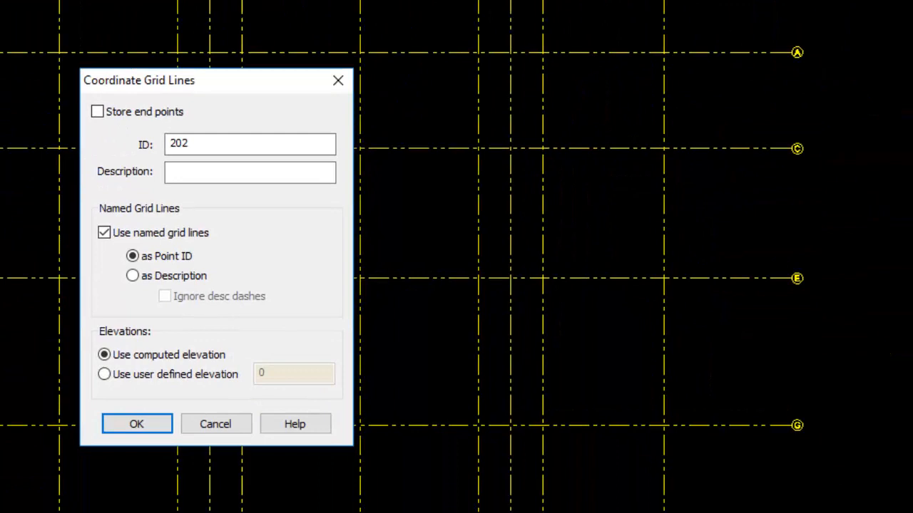
drag(233, 80, 331, 15)
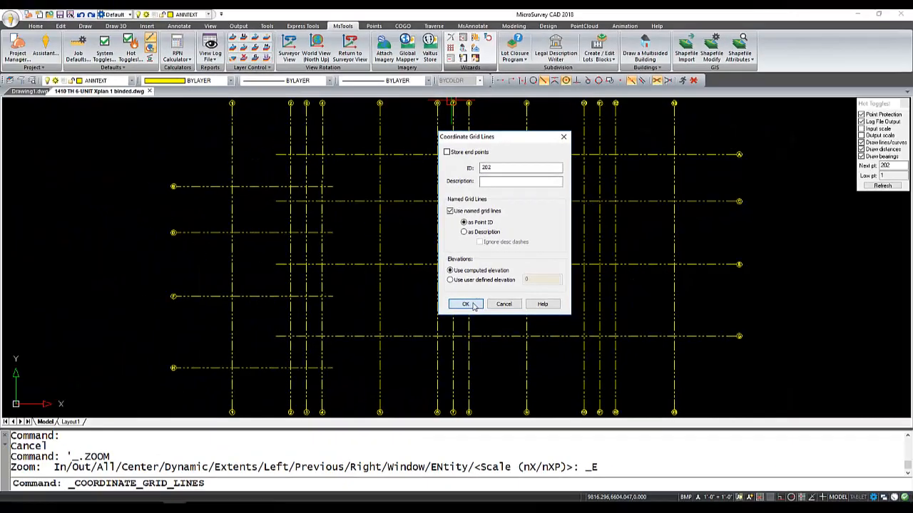
click(261, 358)
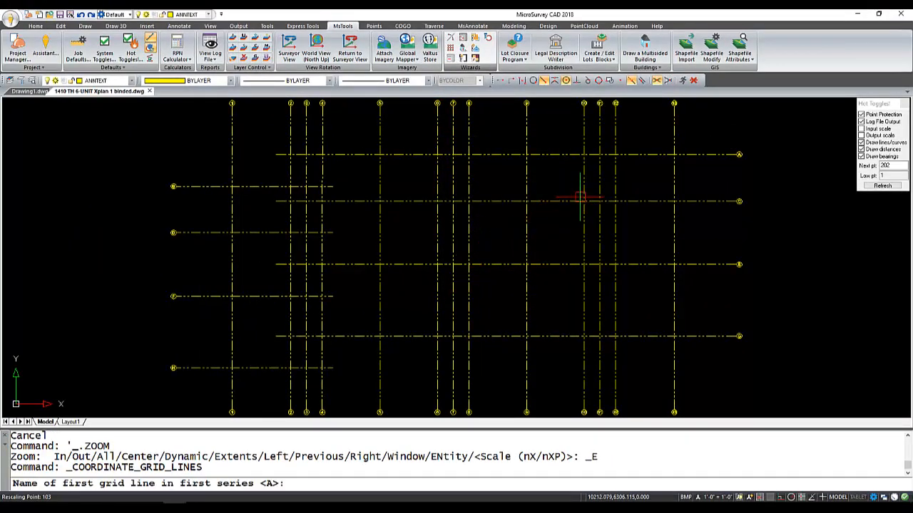
Step: Name the first grid line in the first series A and assign it to the horizontal line labelled A
scroll(642, 178, up, 5)
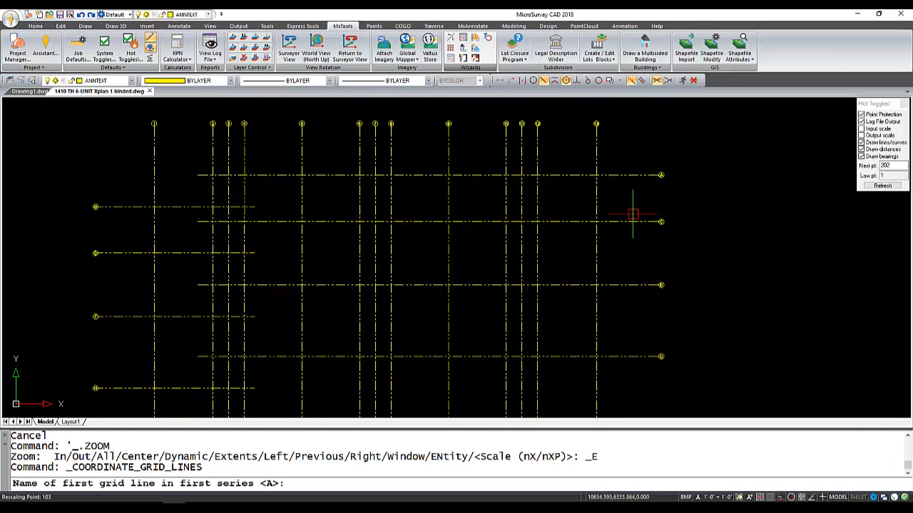
scroll(680, 181, up, 2)
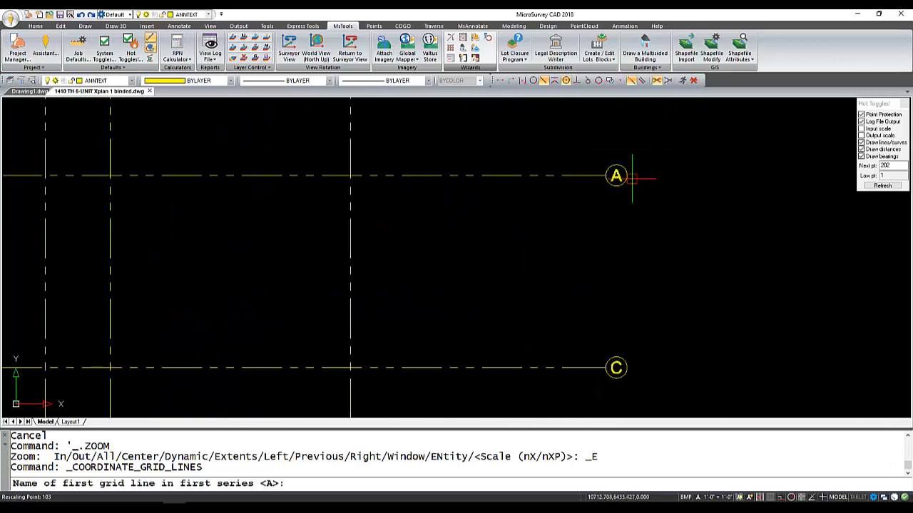
key(Return)
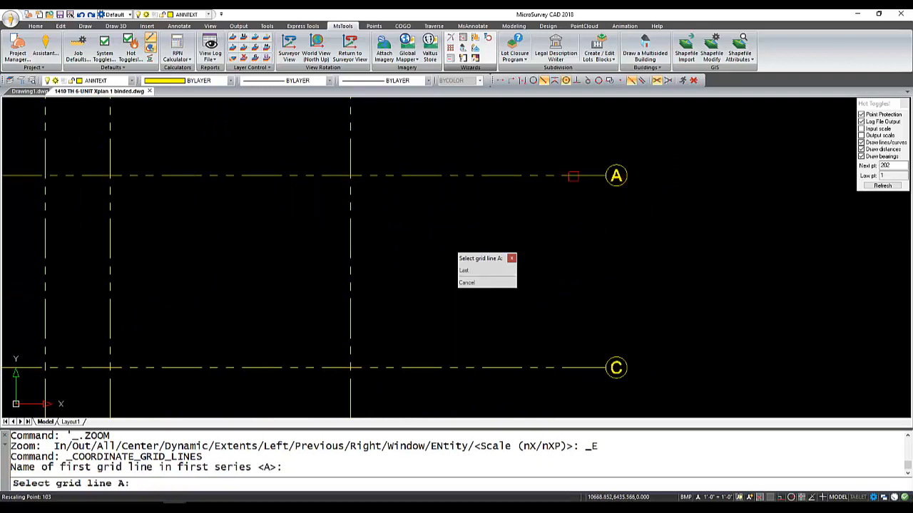
click(573, 176)
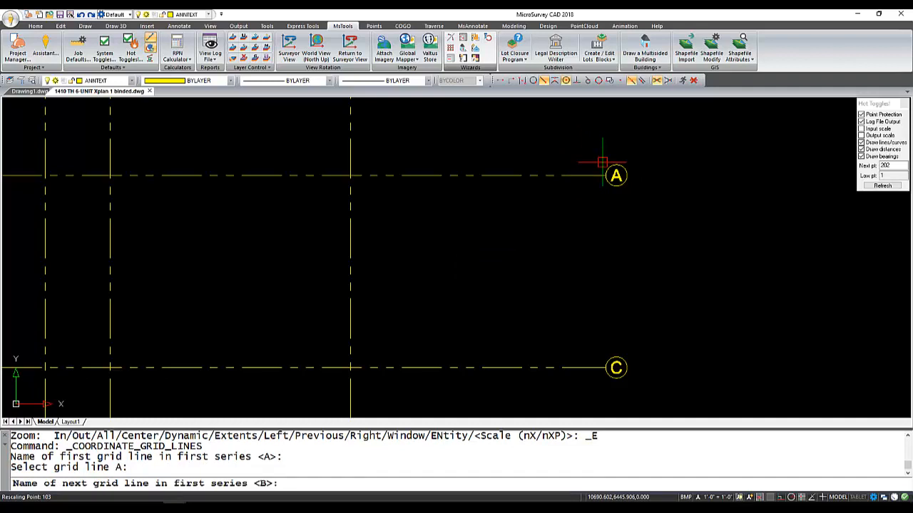
Step: Add grid line B to the first series by assigning that name to the horizontal line labelled B
scroll(638, 171, down, 5)
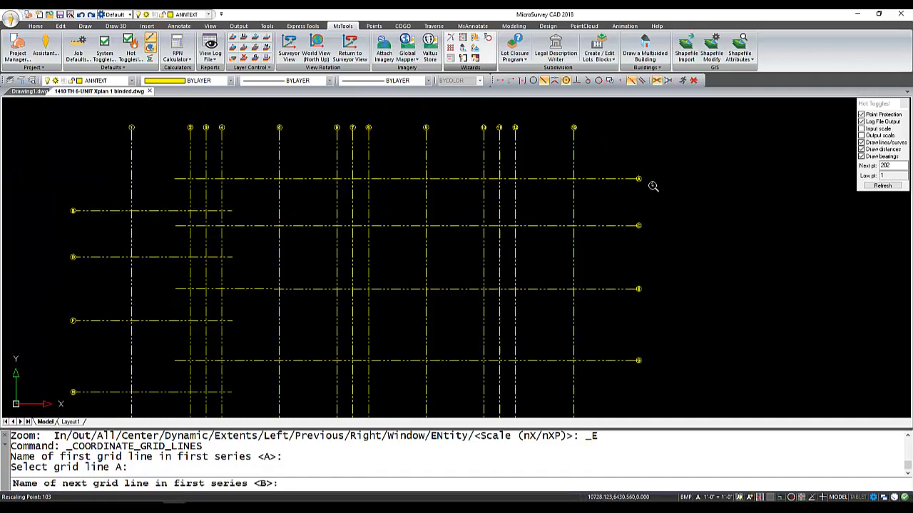
scroll(74, 218, up, 5)
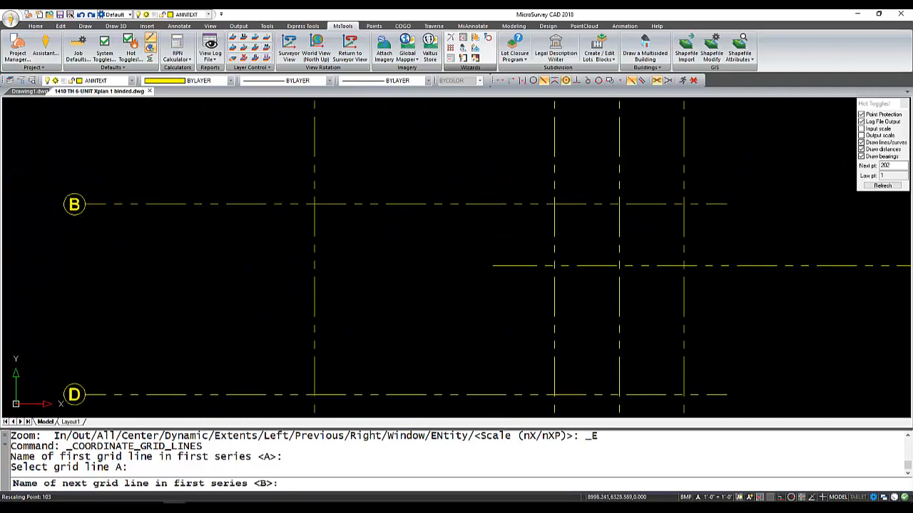
key(Return)
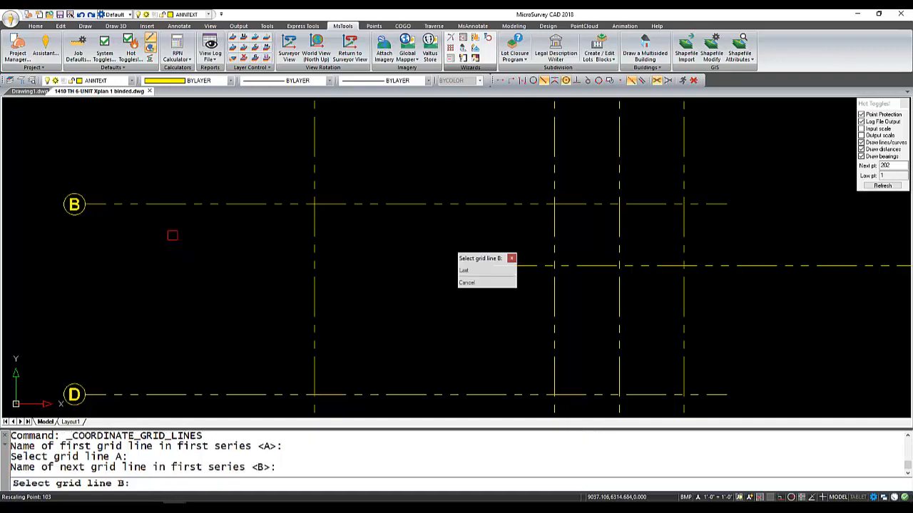
click(175, 204)
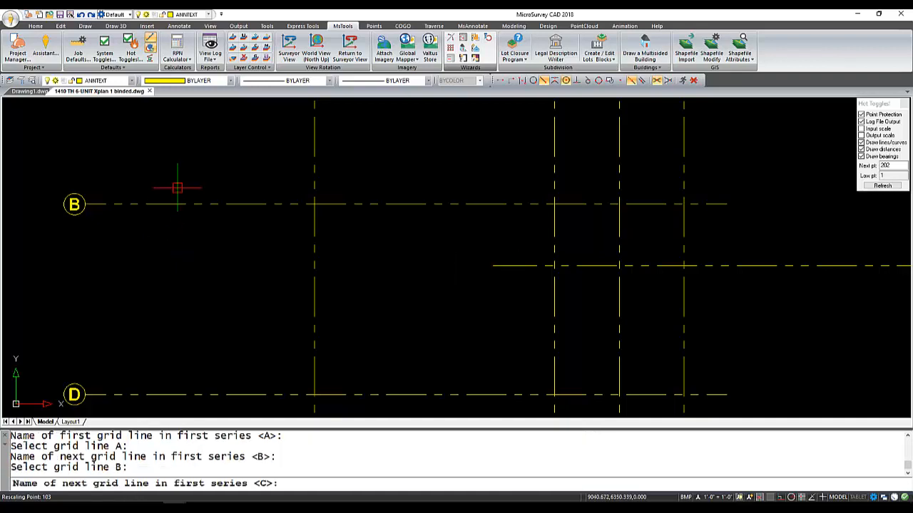
Step: Add grid line C to the first series by assigning that name to the horizontal line labelled C
scroll(166, 198, down, 5)
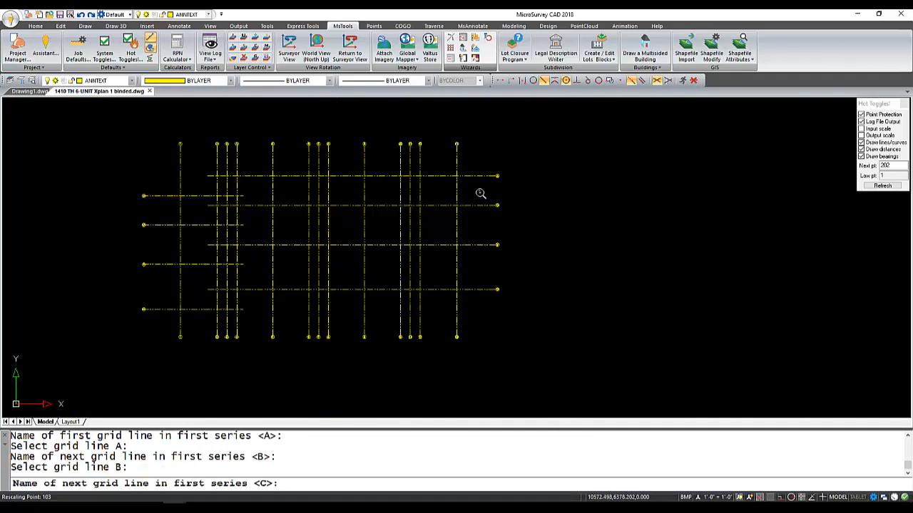
scroll(486, 208, up, 4)
scroll(486, 208, up, 2)
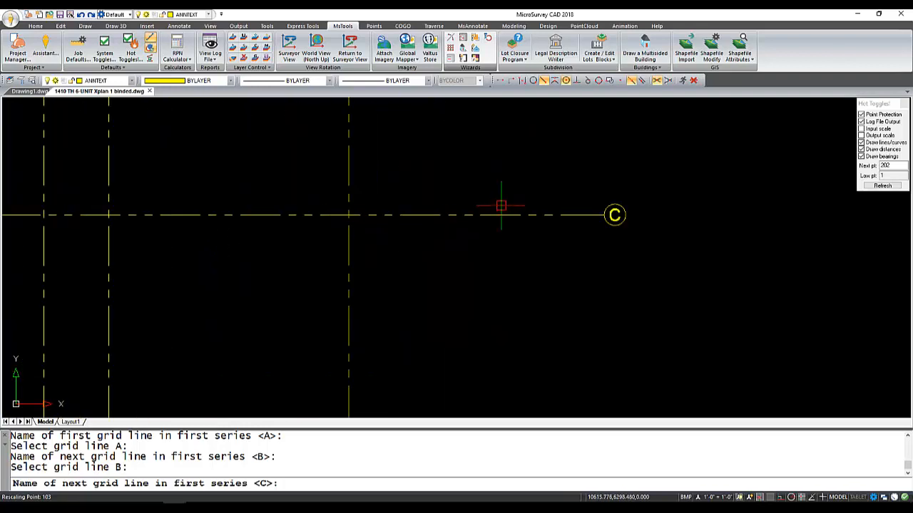
key(Return)
click(503, 213)
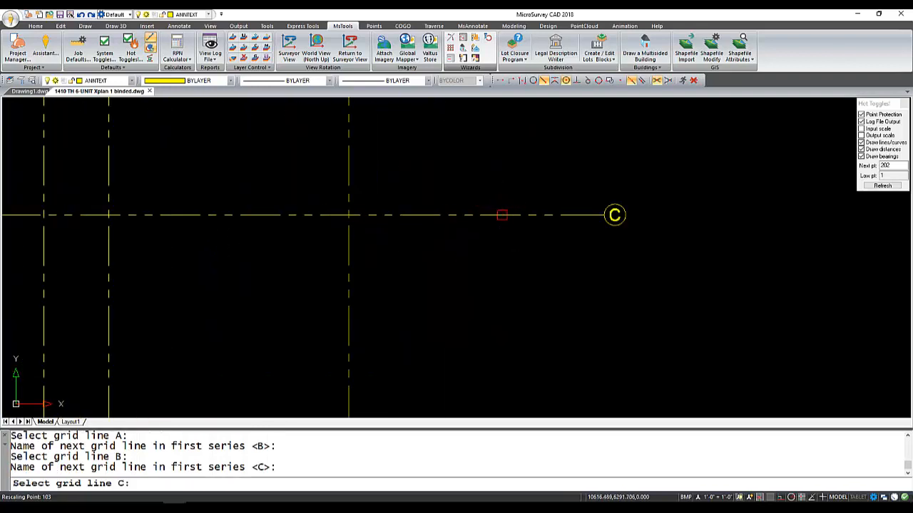
Step: Add grid line D to the first series using the horizontal line labelled D, and end that series
scroll(504, 194, down, 5)
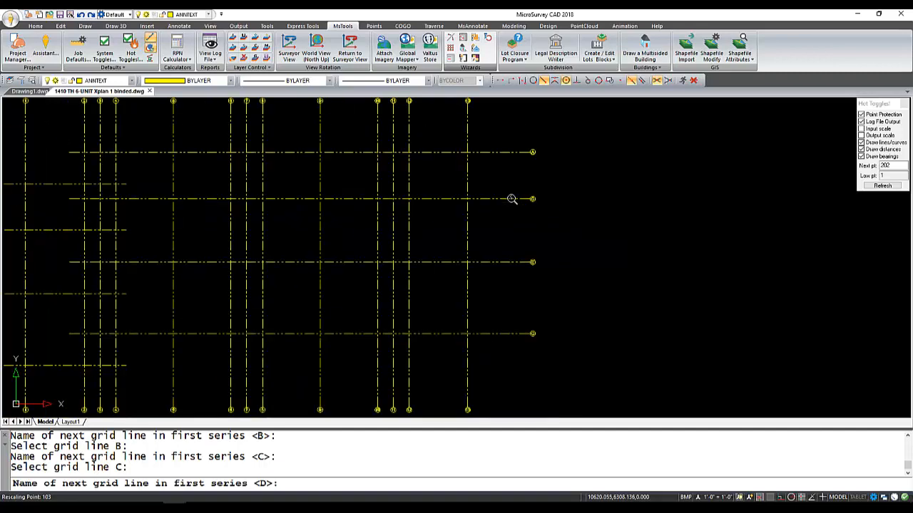
scroll(145, 220, up, 2)
middle_drag(145, 220, 327, 258)
scroll(241, 255, down, 2)
scroll(147, 267, up, 3)
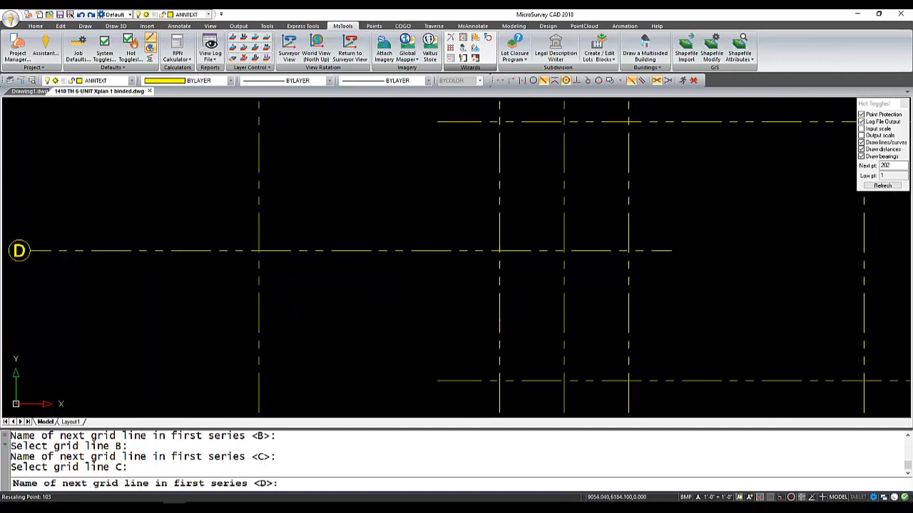
key(Return)
click(121, 250)
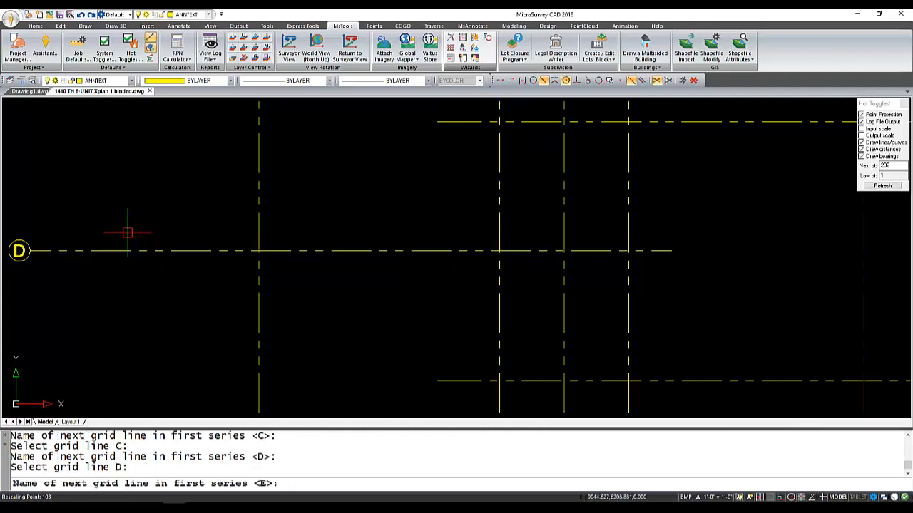
key(Return)
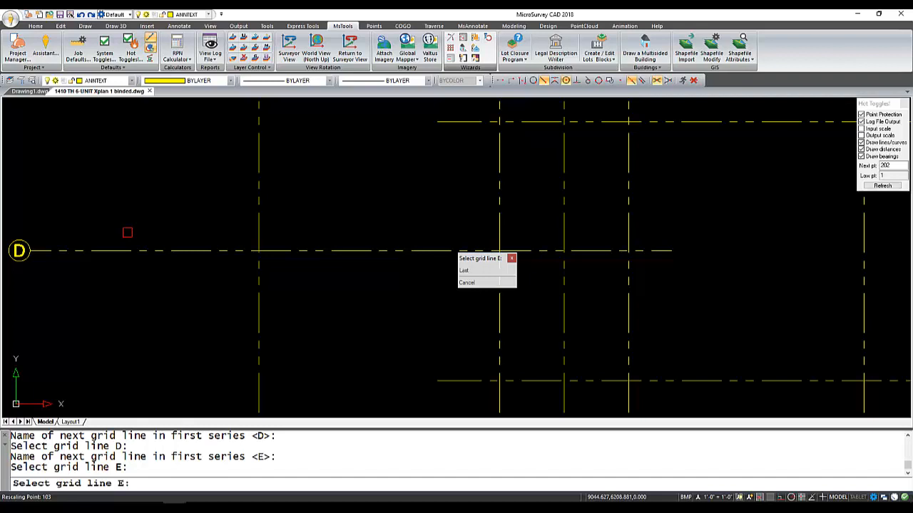
key(Escape)
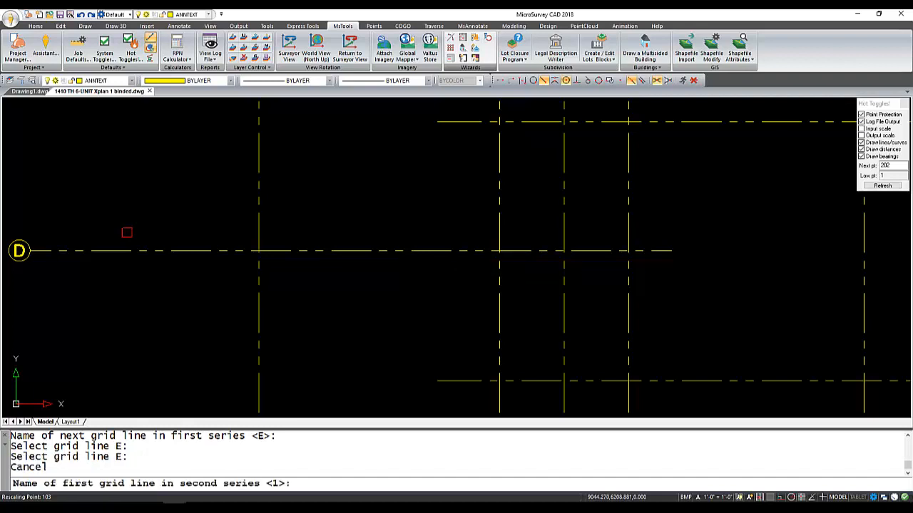
Step: Name the second series' grid lines 1 through 5 and assign them to the correspondingly numbered vertical lines
scroll(126, 268, down, 4)
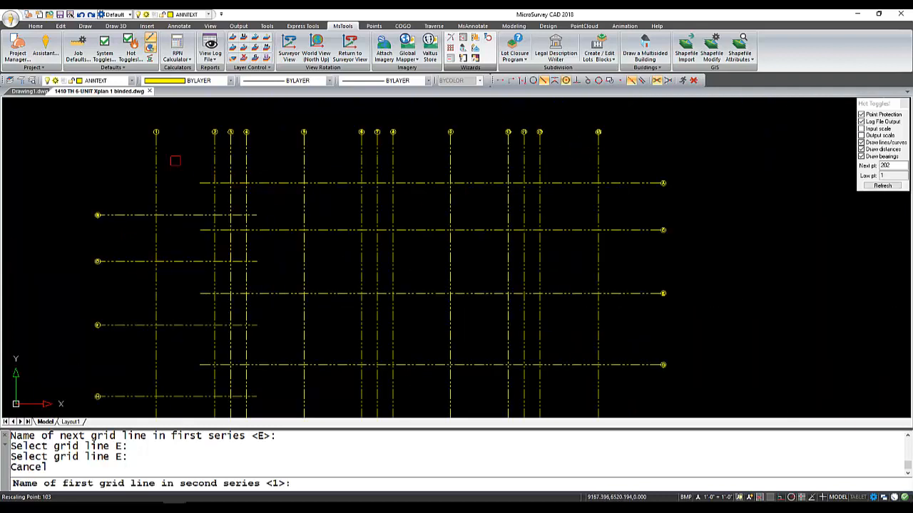
scroll(176, 160, up, 5)
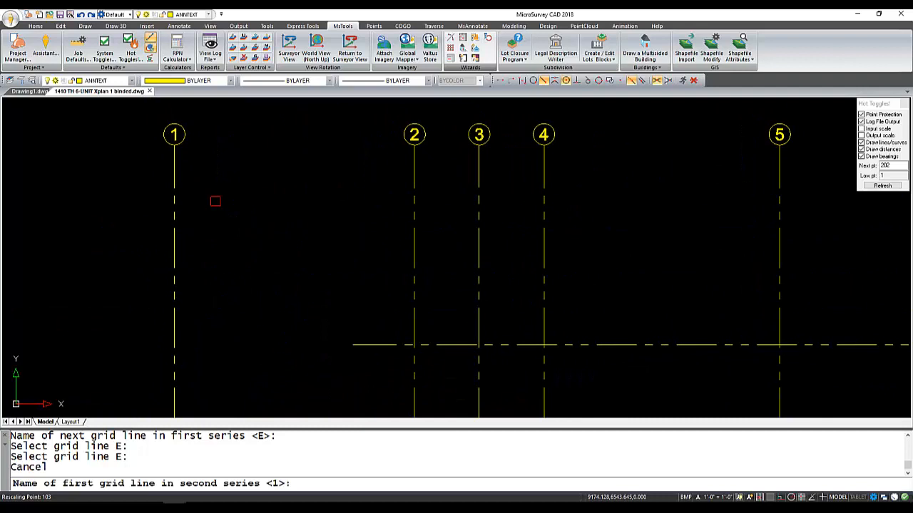
key(Return)
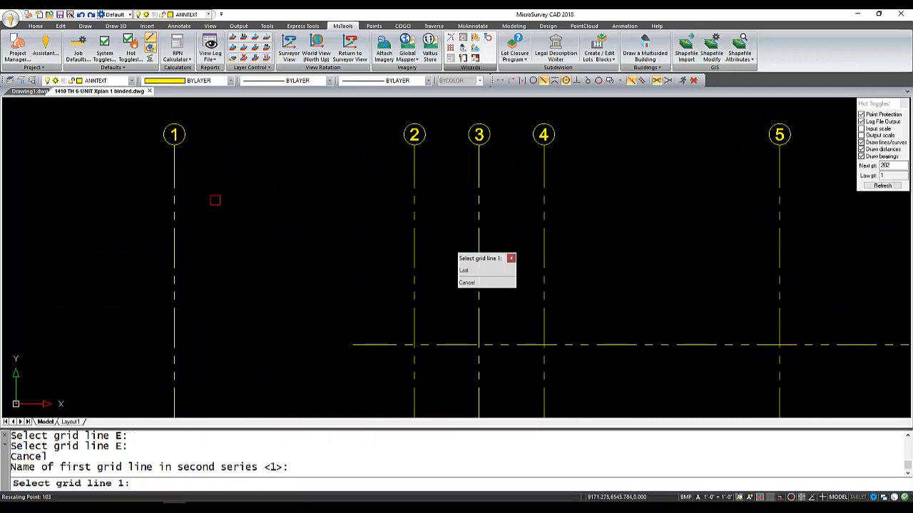
click(174, 172)
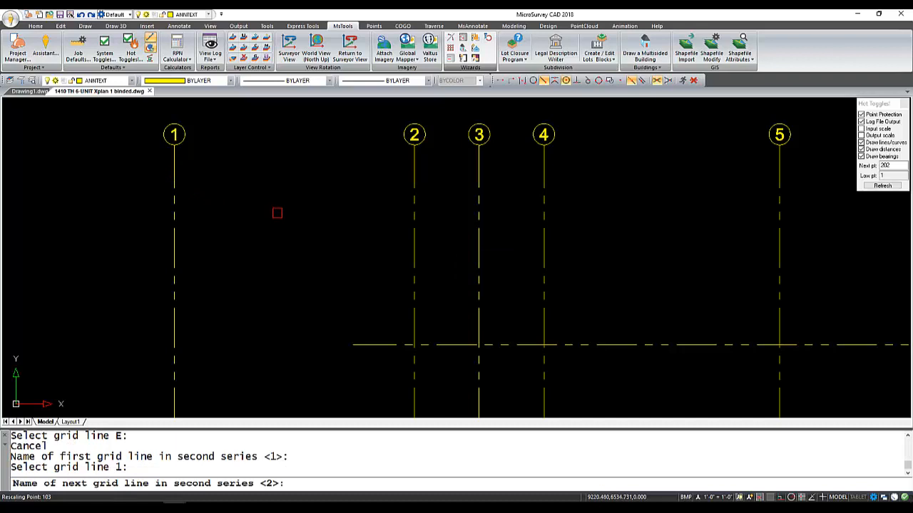
key(Return)
click(412, 171)
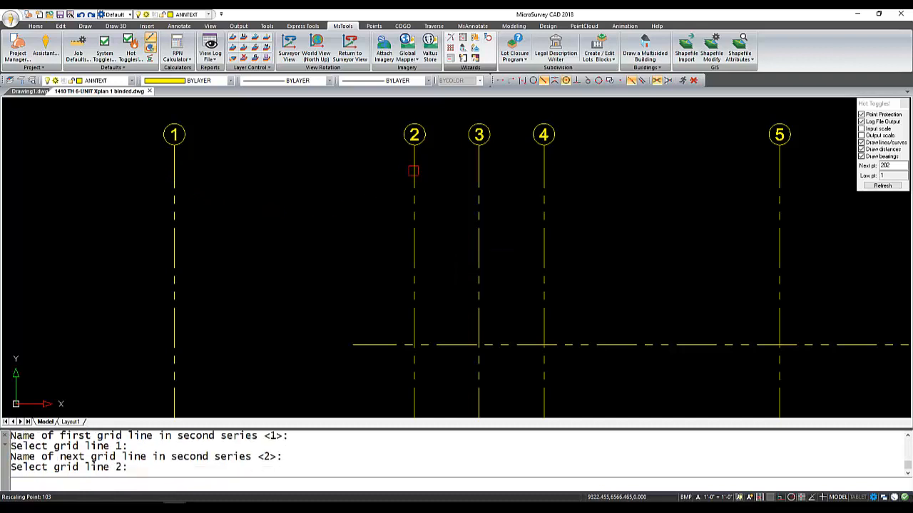
key(Return)
click(479, 175)
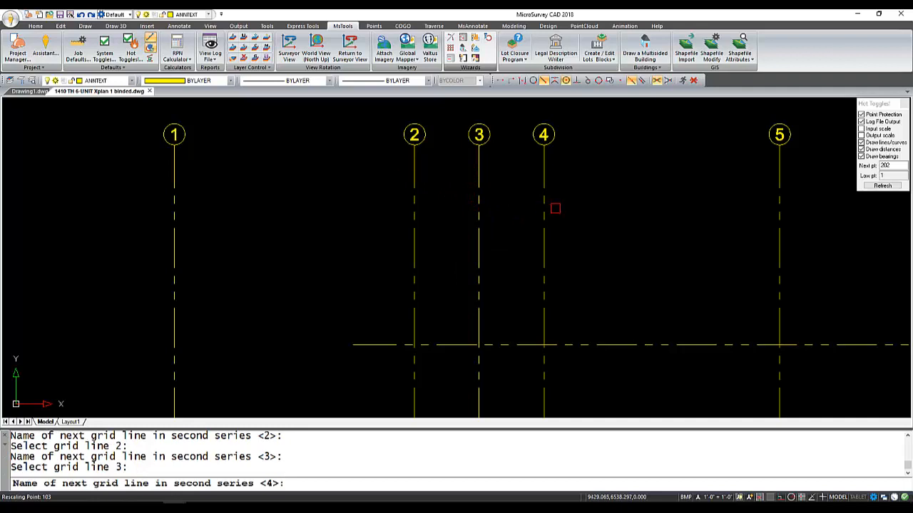
key(Return)
click(544, 180)
key(Return)
click(779, 175)
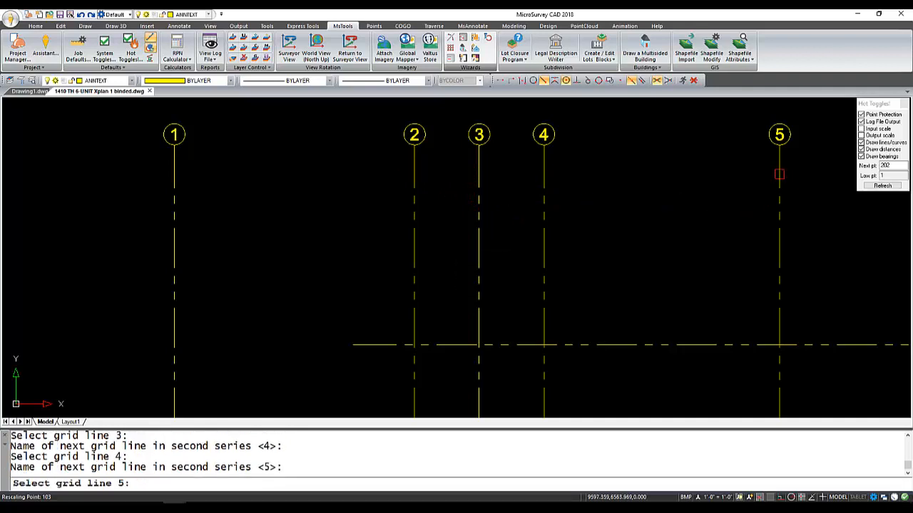
Step: Add grid line 6 to the second series using the vertical line labelled 6, and finish storing the intersections
key(Return)
scroll(540, 261, down, 3)
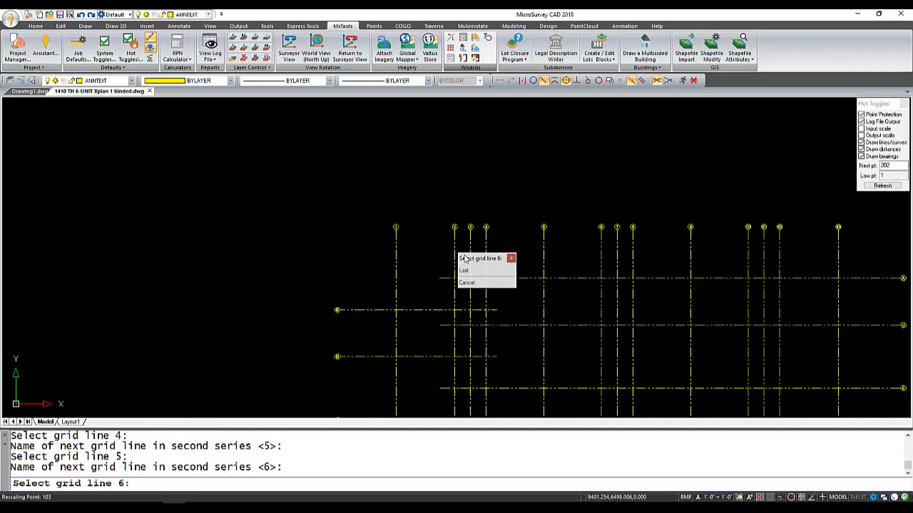
scroll(617, 261, up, 3)
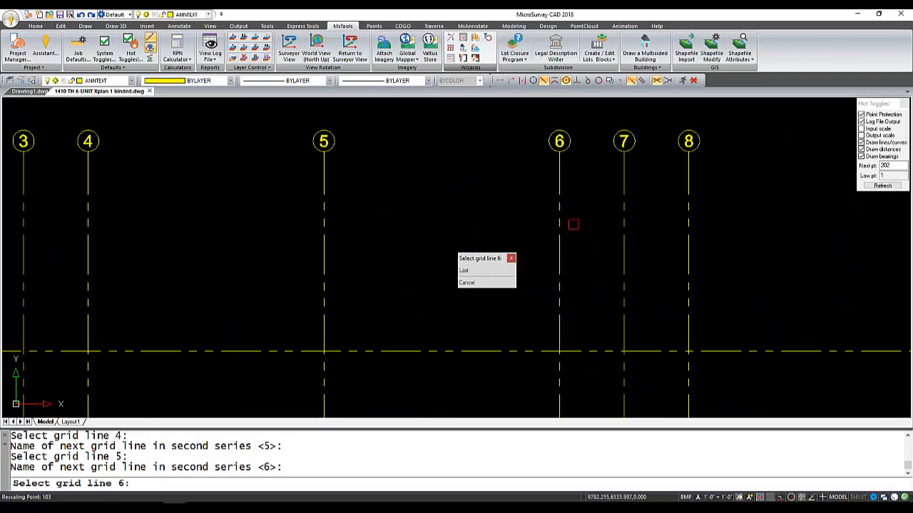
click(558, 190)
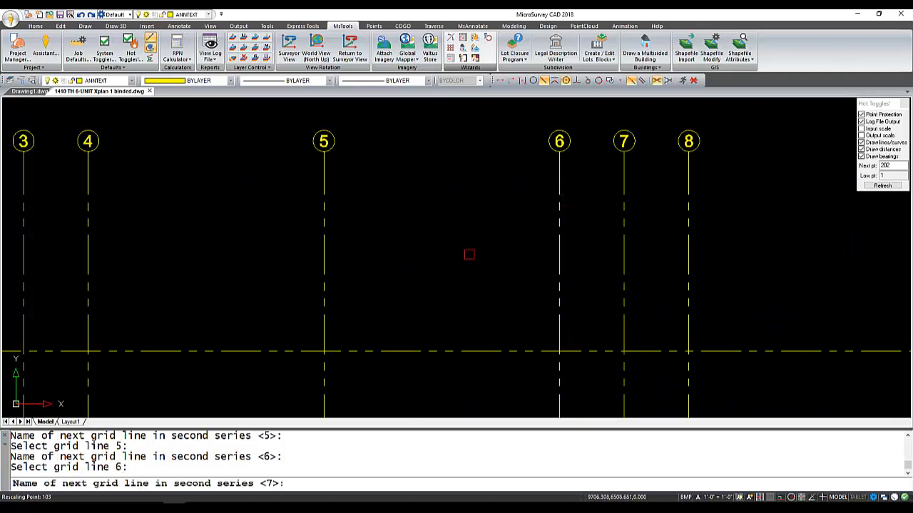
key(Return)
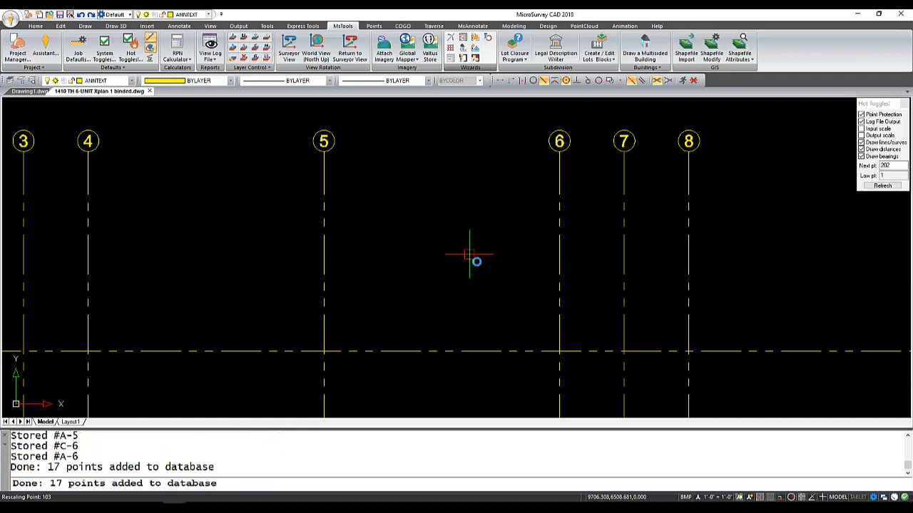
Step: Unisolate the building plan's layers and inspect the grid intersection points along line A, especially A-5
scroll(480, 239, down, 4)
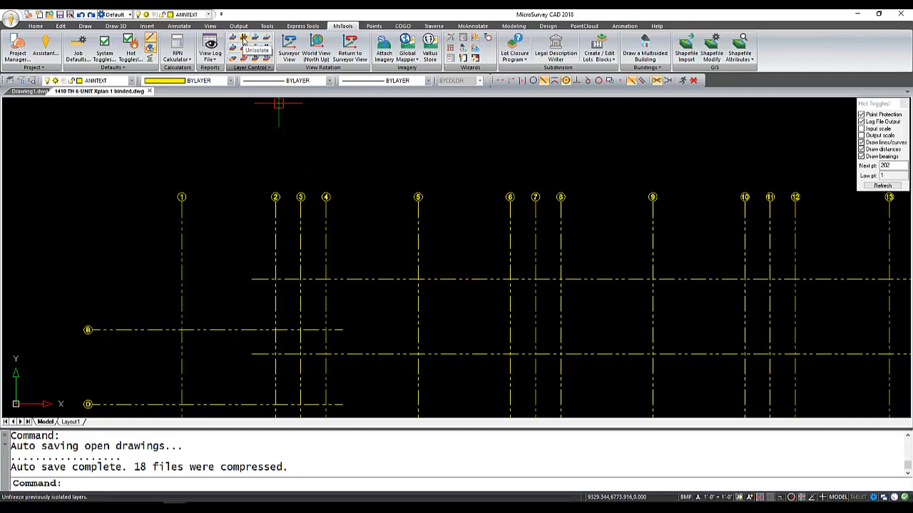
click(244, 41)
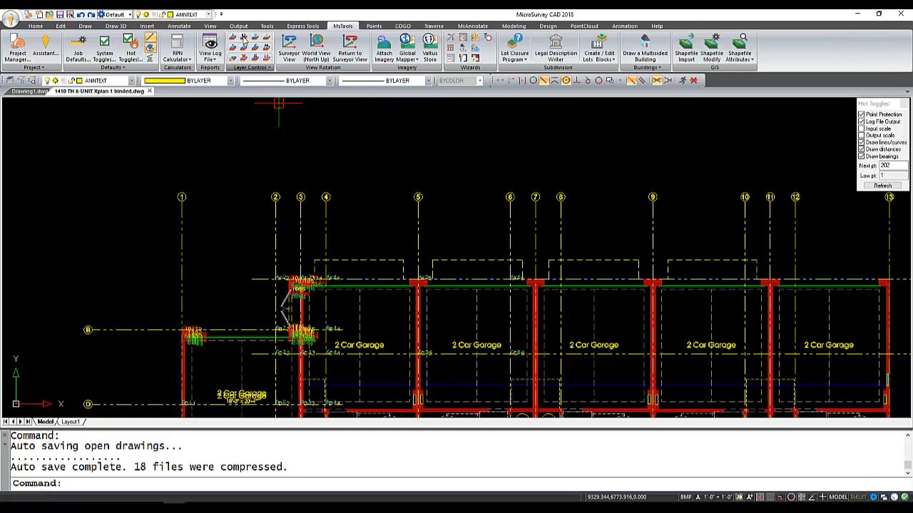
scroll(426, 281, up, 5)
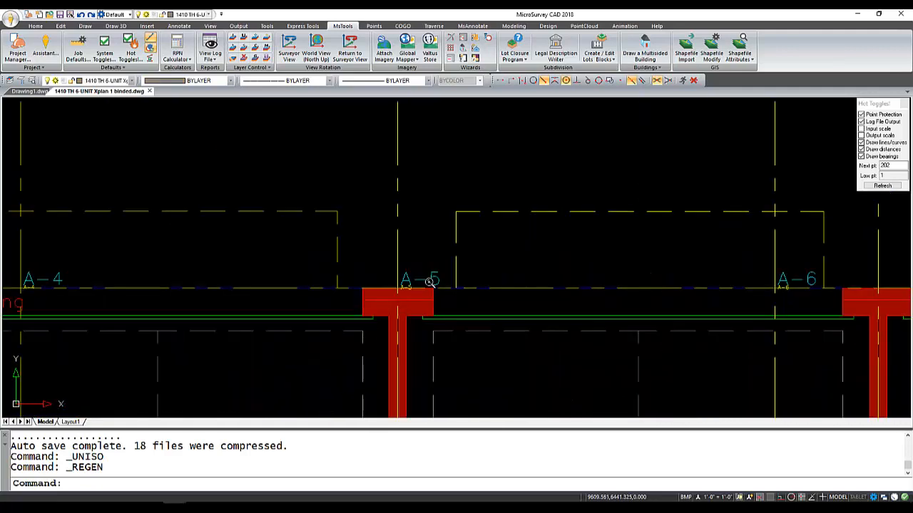
middle_drag(434, 281, 430, 254)
scroll(413, 258, up, 5)
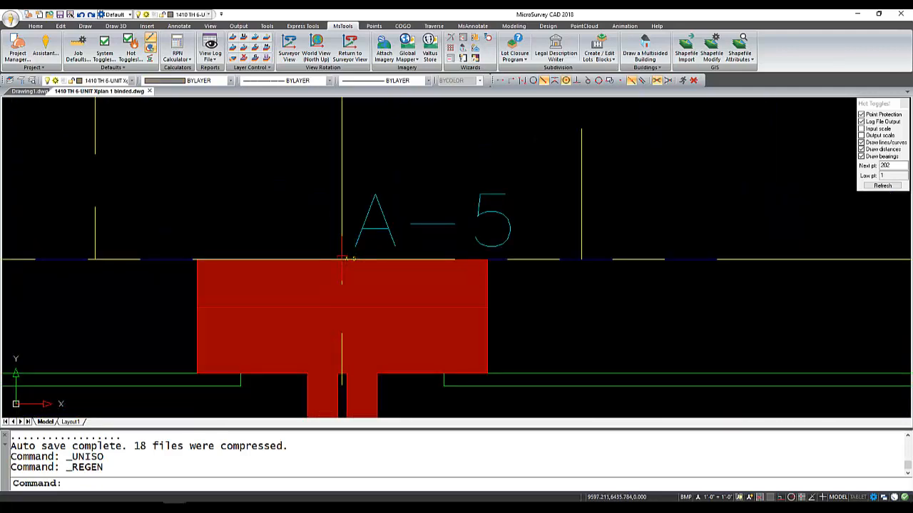
scroll(342, 258, down, 2)
scroll(346, 266, down, 2)
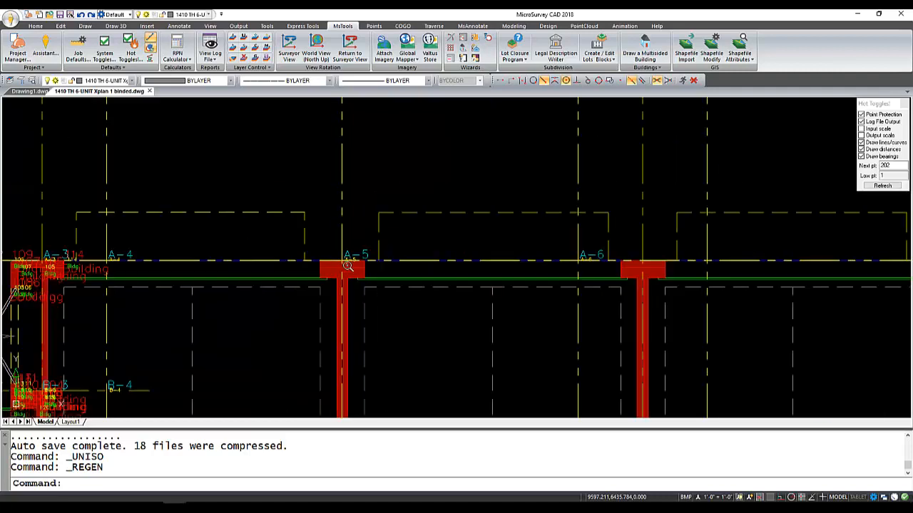
scroll(345, 262, down, 2)
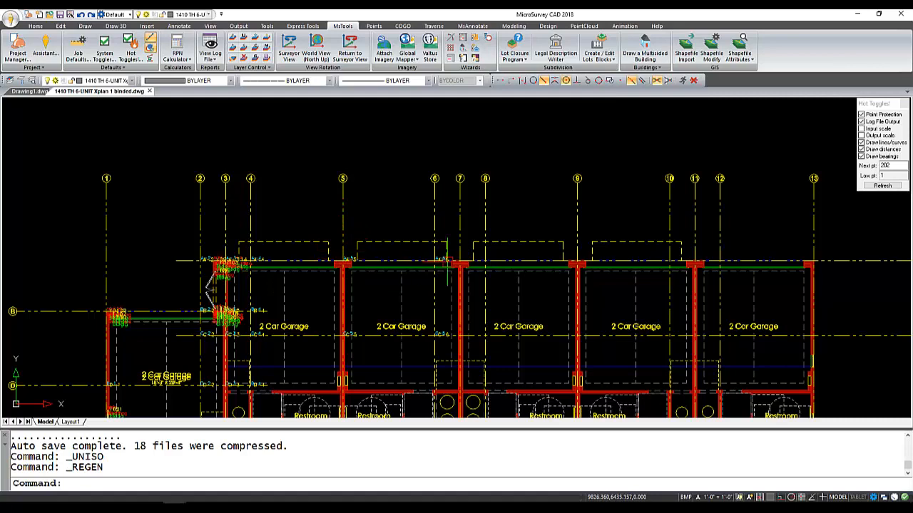
middle_drag(520, 259, 306, 259)
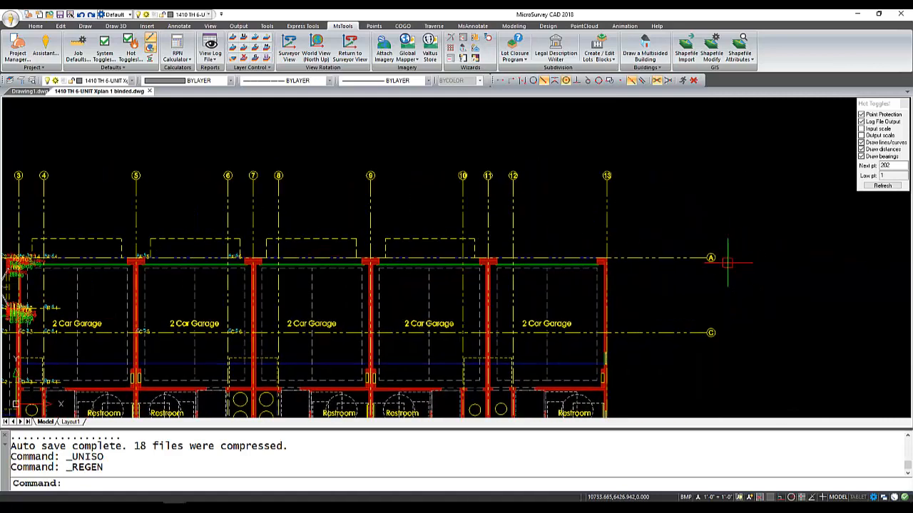
scroll(735, 258, down, 3)
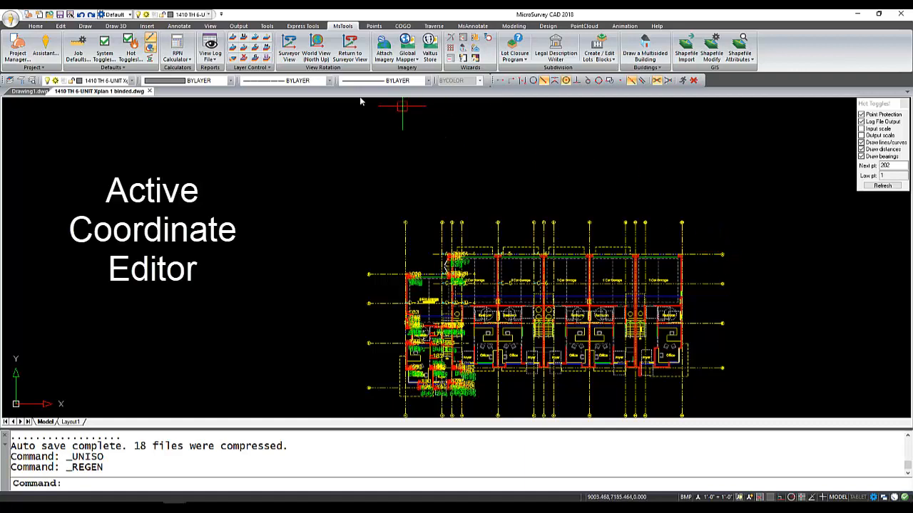
Step: Open the Active Coordinate Editor and select the grid intersection points from A-2 through D-4
click(377, 27)
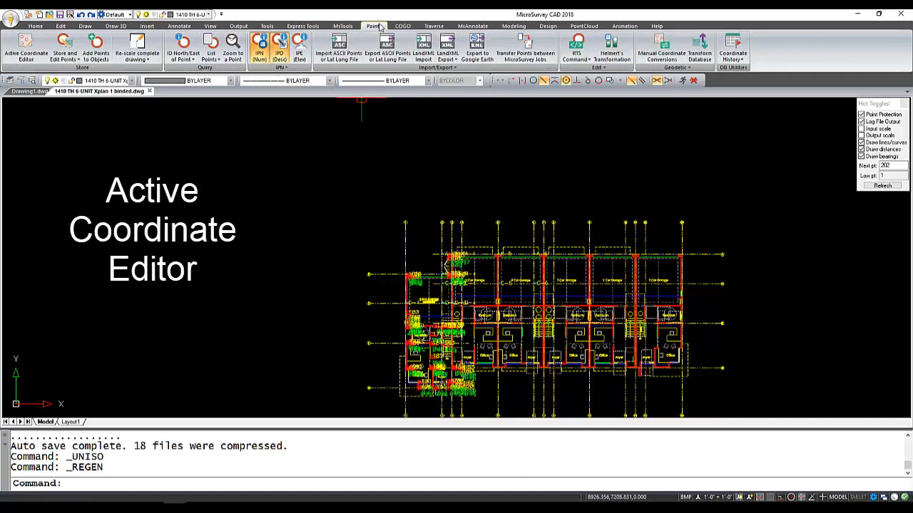
click(26, 47)
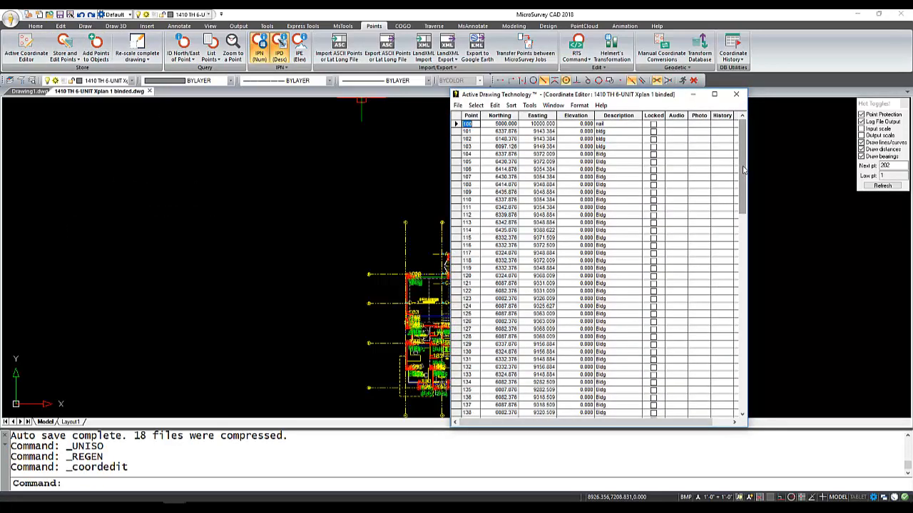
scroll(739, 180, down, 1)
drag(740, 180, 730, 375)
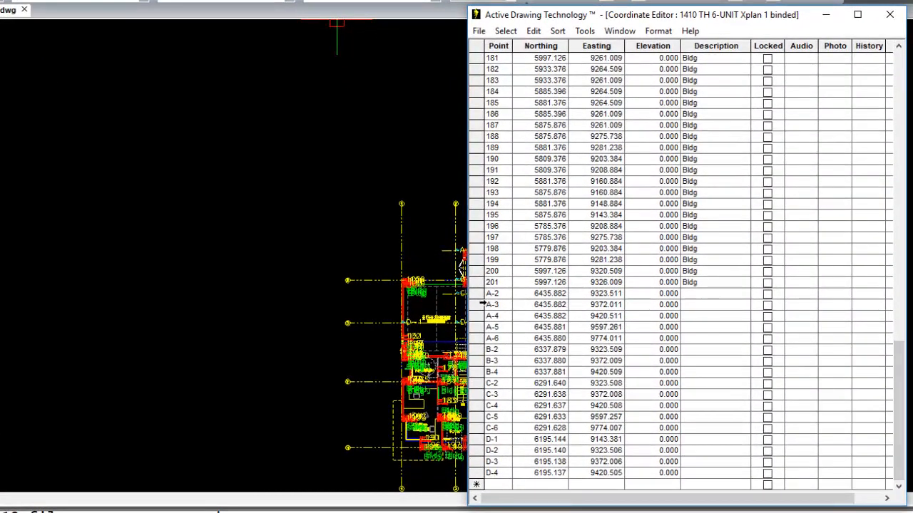
click(471, 293)
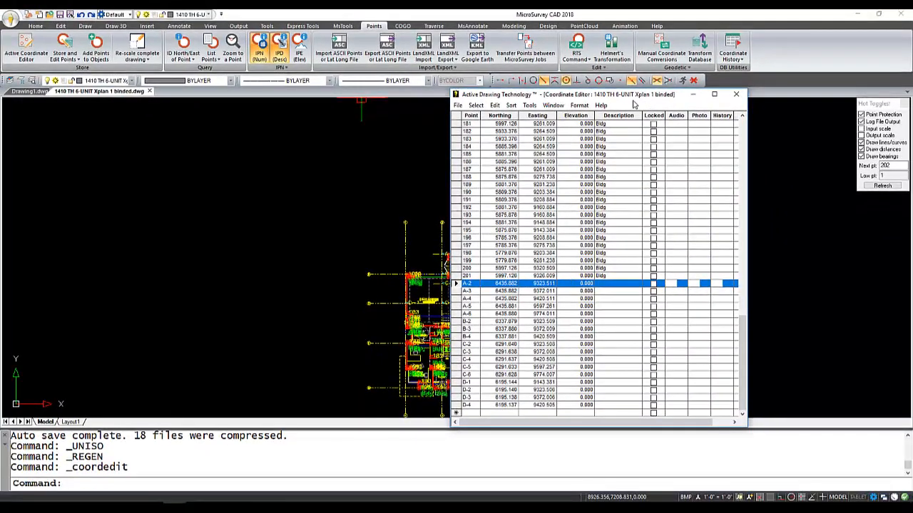
mouse_move(632, 105)
mouse_down()
mouse_move(441, 91)
mouse_move(237, 51)
mouse_up()
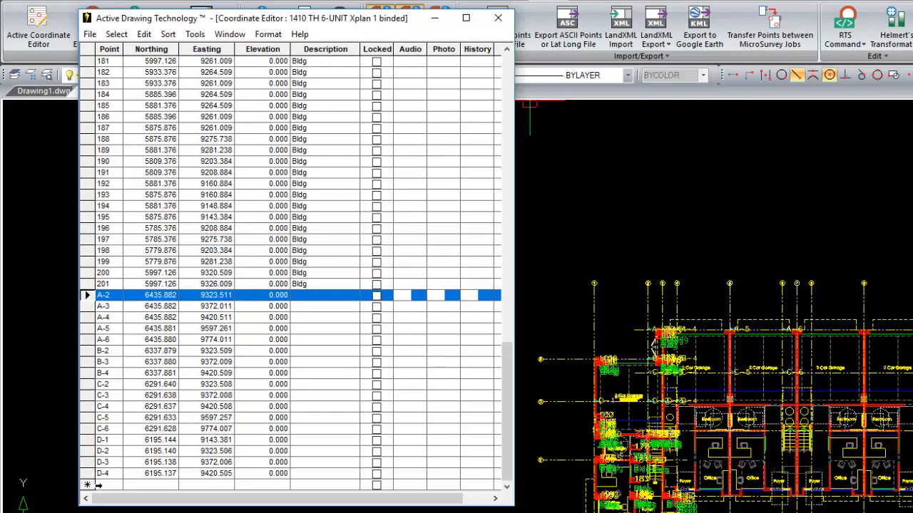
shift+click(89, 474)
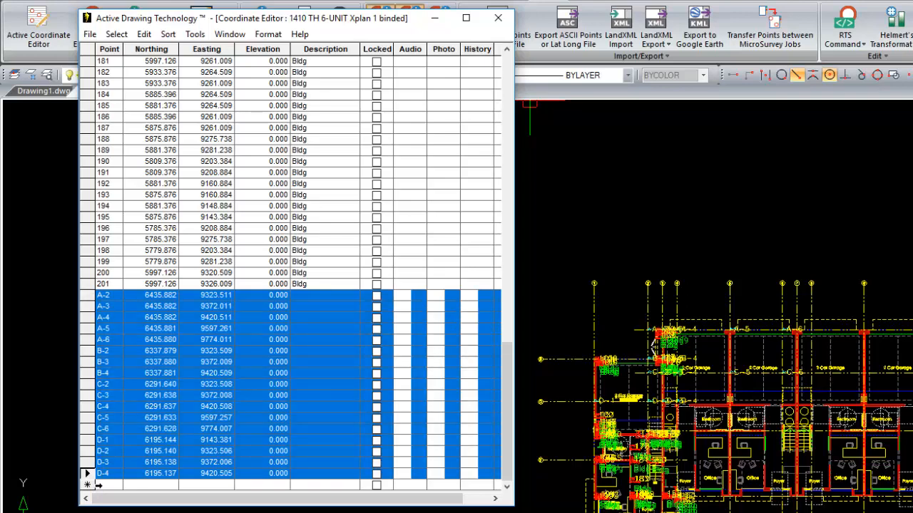
Step: Start changing the layer of the selected grid points, including their point, elevation, description and point number
click(148, 36)
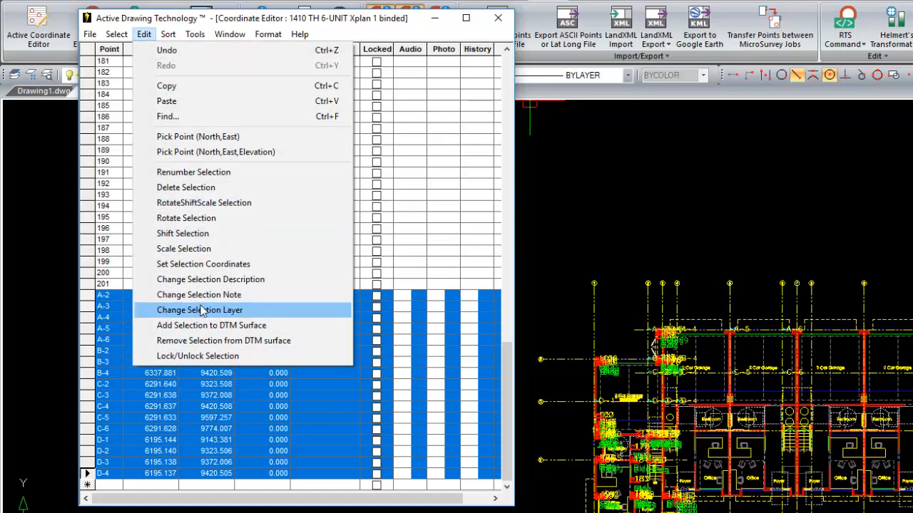
click(203, 314)
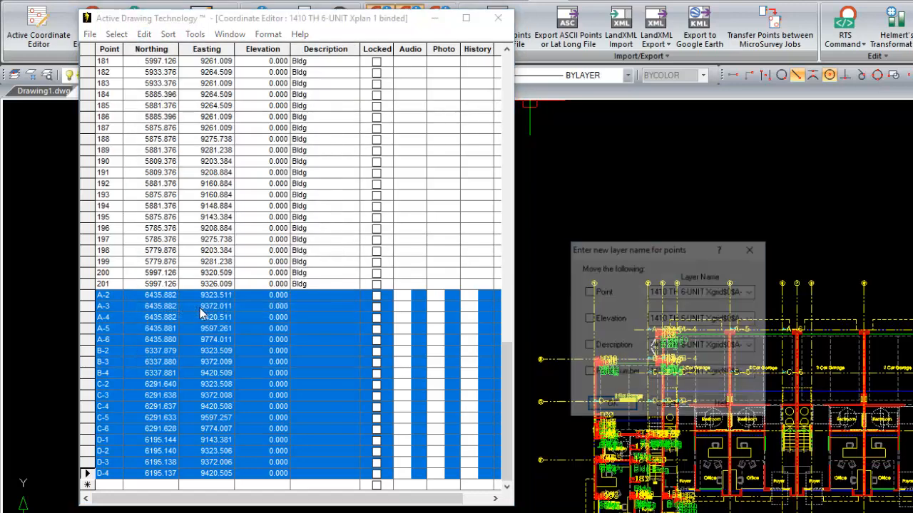
click(587, 291)
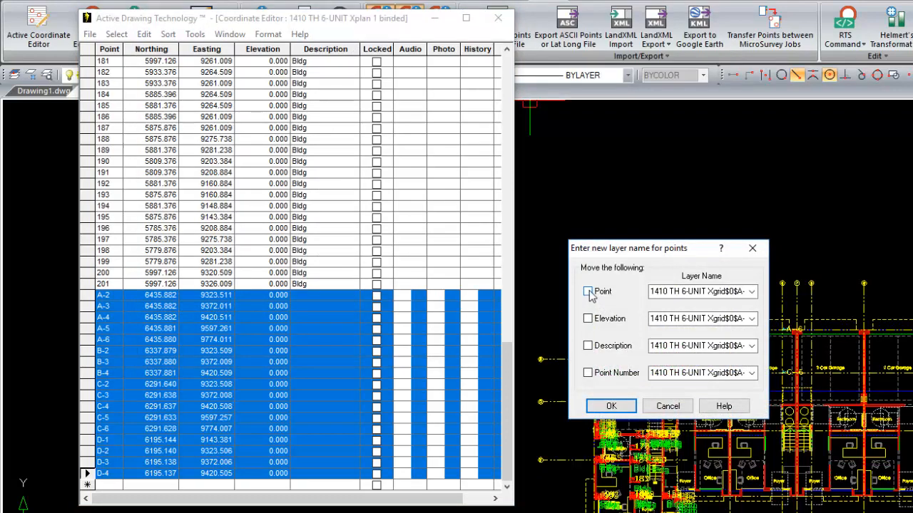
click(588, 319)
click(588, 346)
click(588, 373)
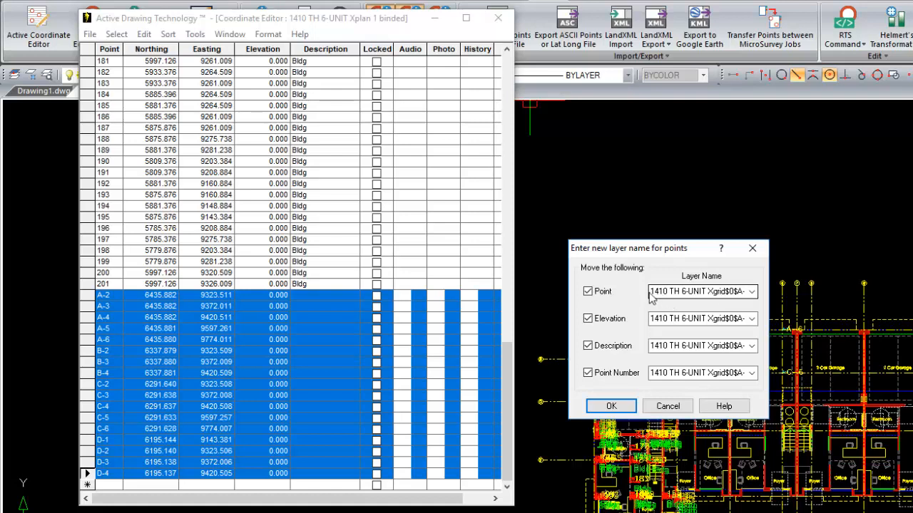
Step: Set the layer name to june2018 for the point, elevation, description and point number, and apply the layer change
drag(657, 298, 754, 293)
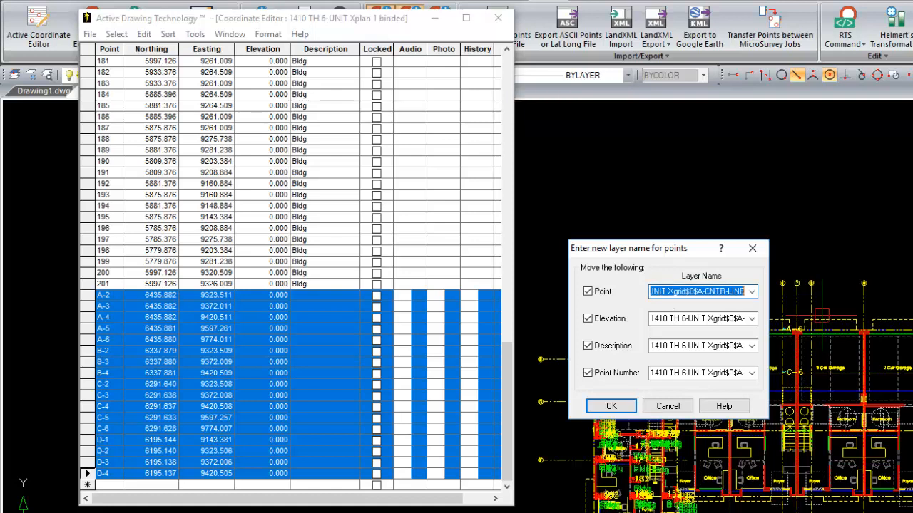
key(BackSpace)
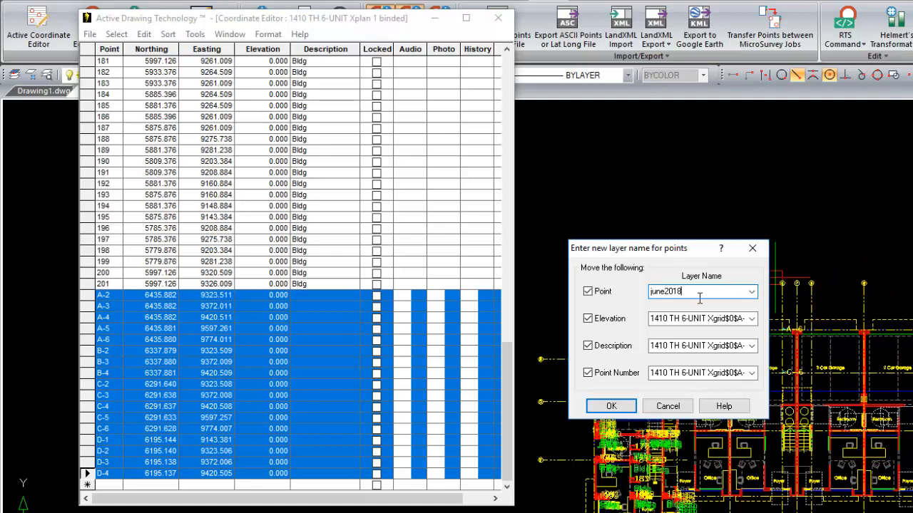
drag(696, 297, 639, 295)
key(ctrl+c)
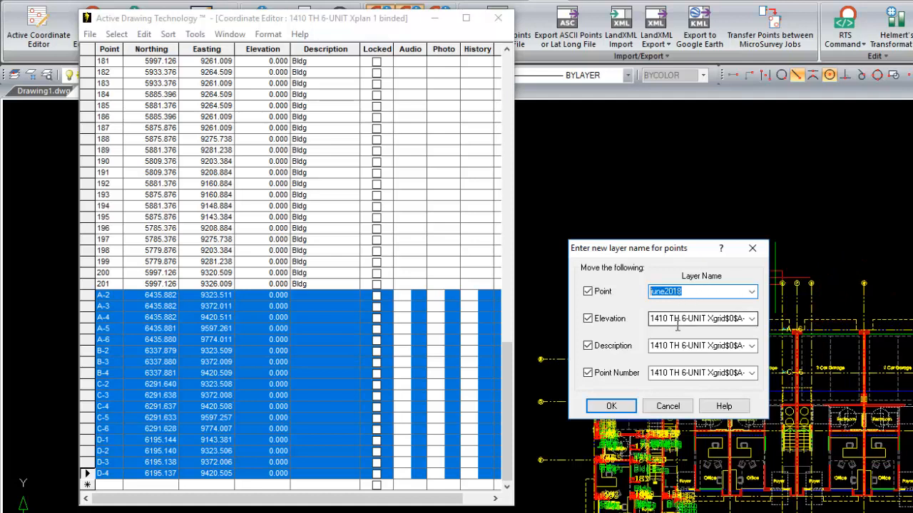
click(726, 324)
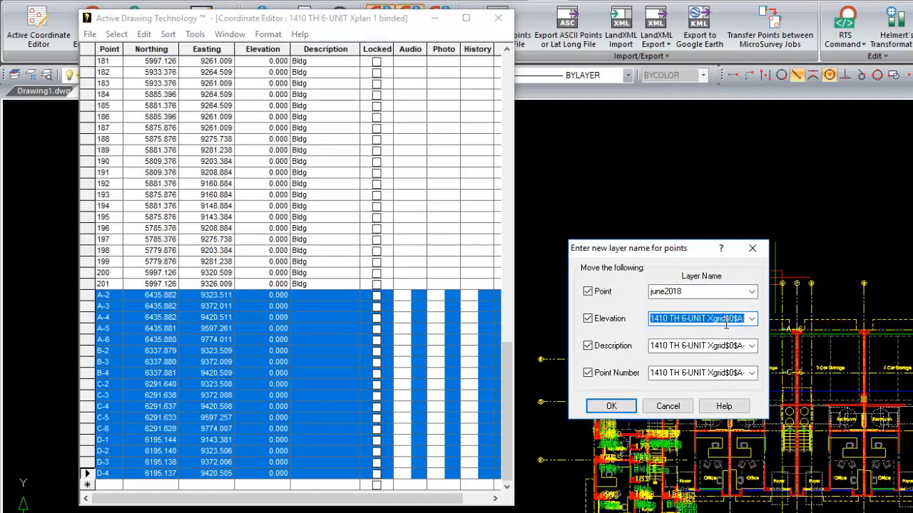
key(ctrl+v)
click(716, 350)
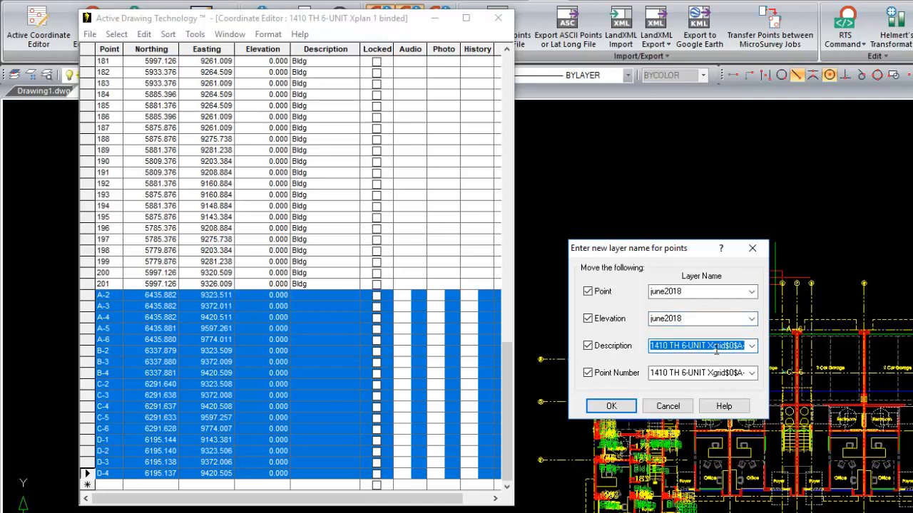
key(ctrl+v)
click(713, 373)
key(ctrl+v)
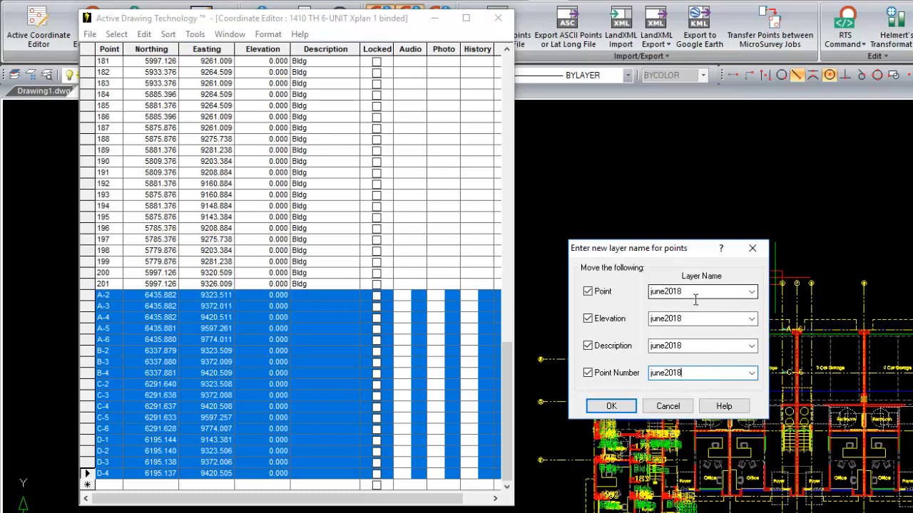
click(624, 407)
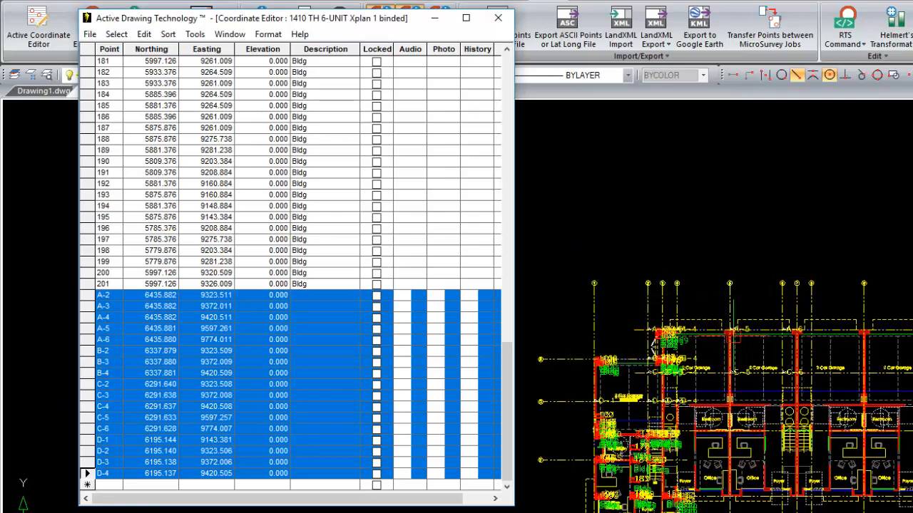
Step: Close the Coordinate Editor and isolate the grid points' layer in the drawing by selecting the A-5 point label
scroll(727, 332, up, 5)
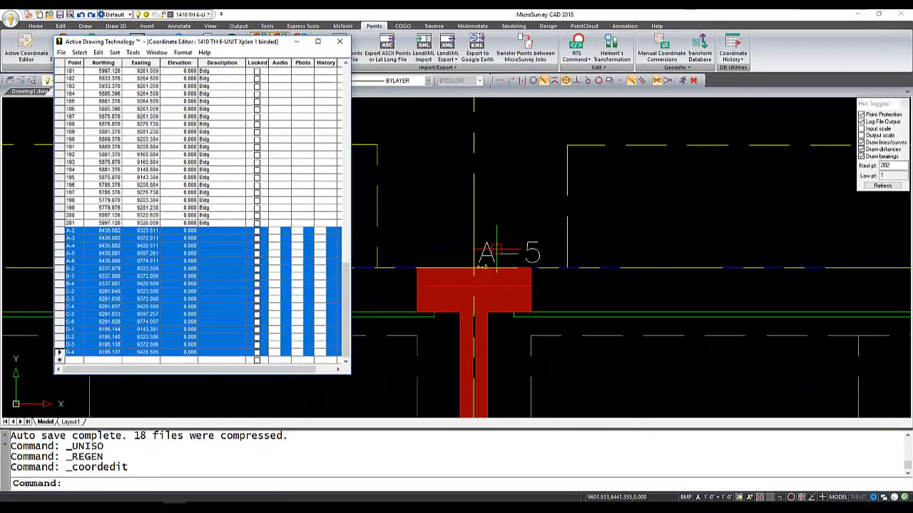
click(345, 40)
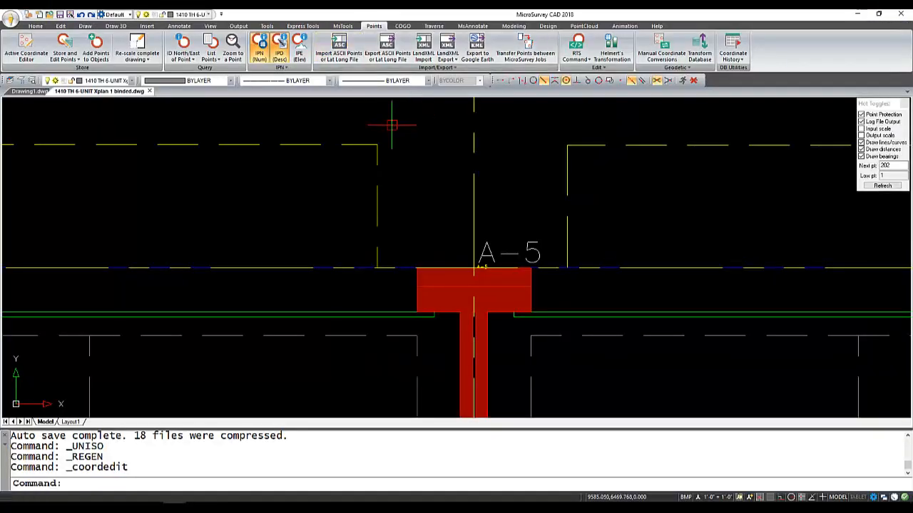
middle_drag(453, 174, 436, 185)
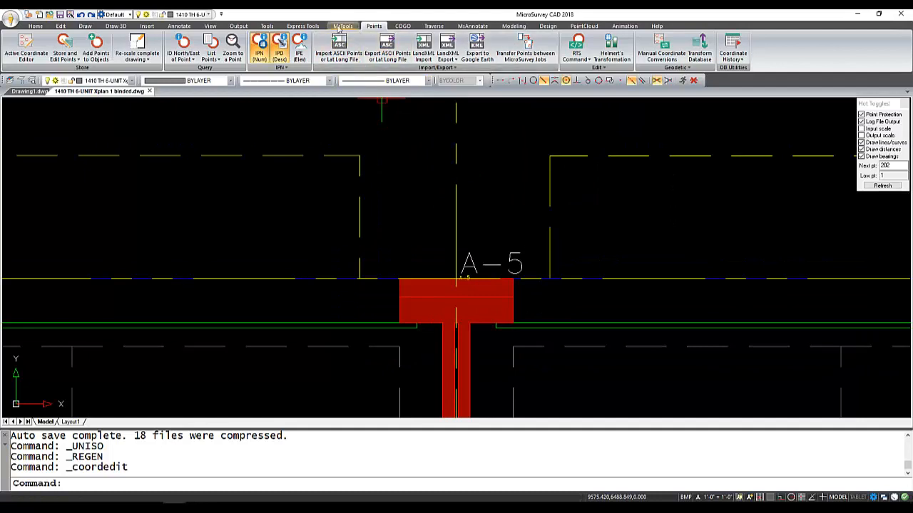
click(340, 27)
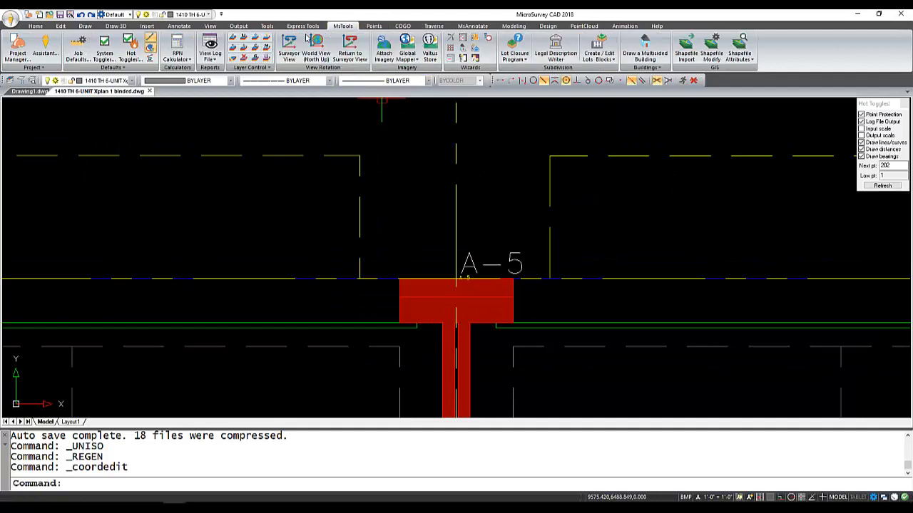
click(232, 39)
drag(499, 258, 406, 235)
click(513, 255)
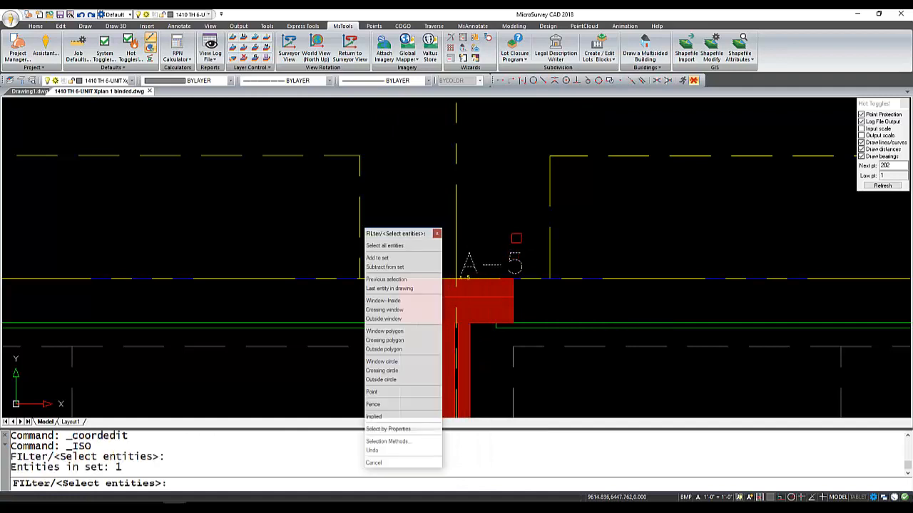
key(Return)
key(Return)
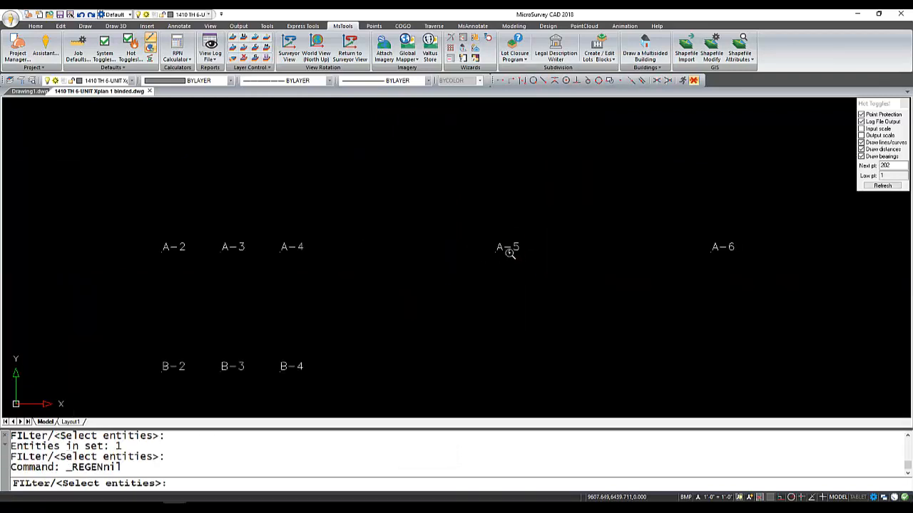
scroll(499, 249, down, 5)
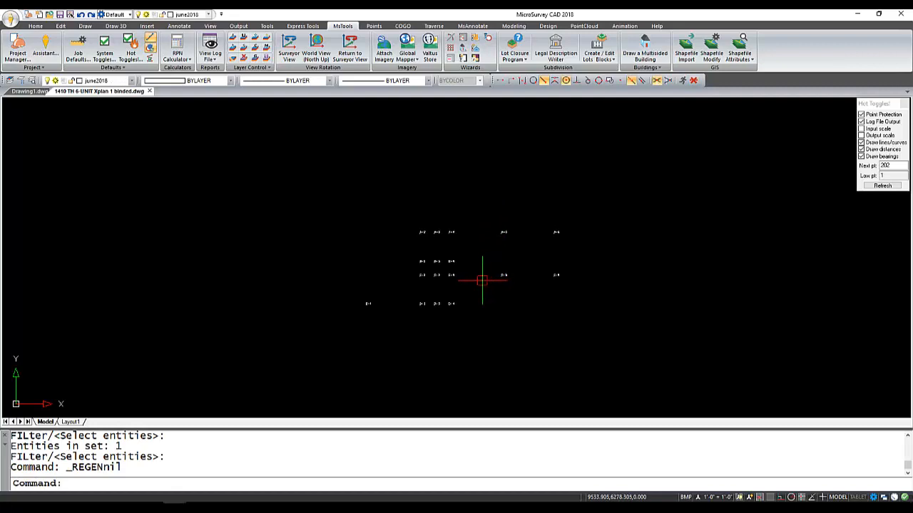